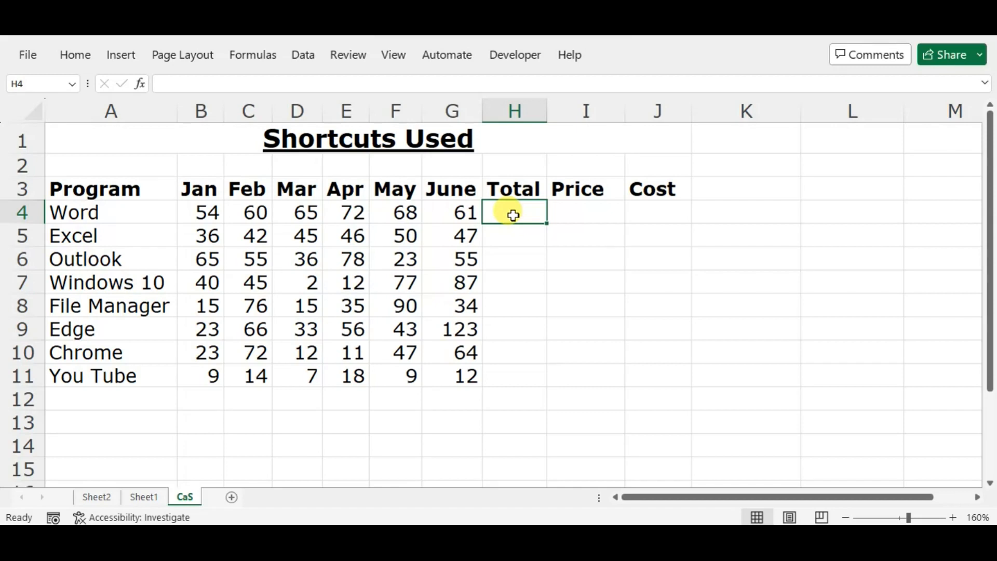
Step: Total the January to June values for every program row in H4:H11 by applying AutoSum to the range B4:H11
key(Left)
key(Right)
key(Left)
key(Left)
key(Left)
key(Left)
key(Left)
key(Left)
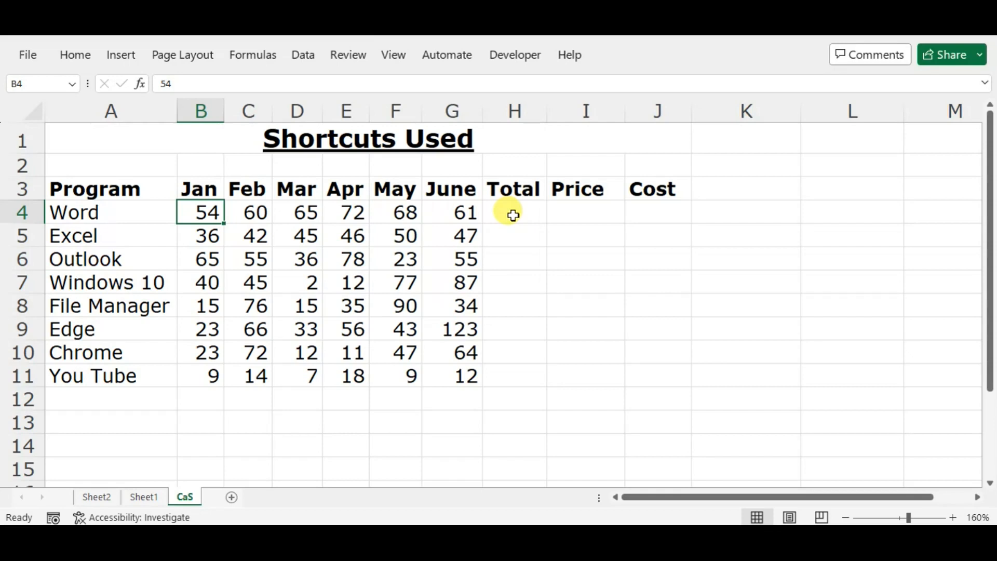
key(ctrl+shift+Right)
key(shift+Down)
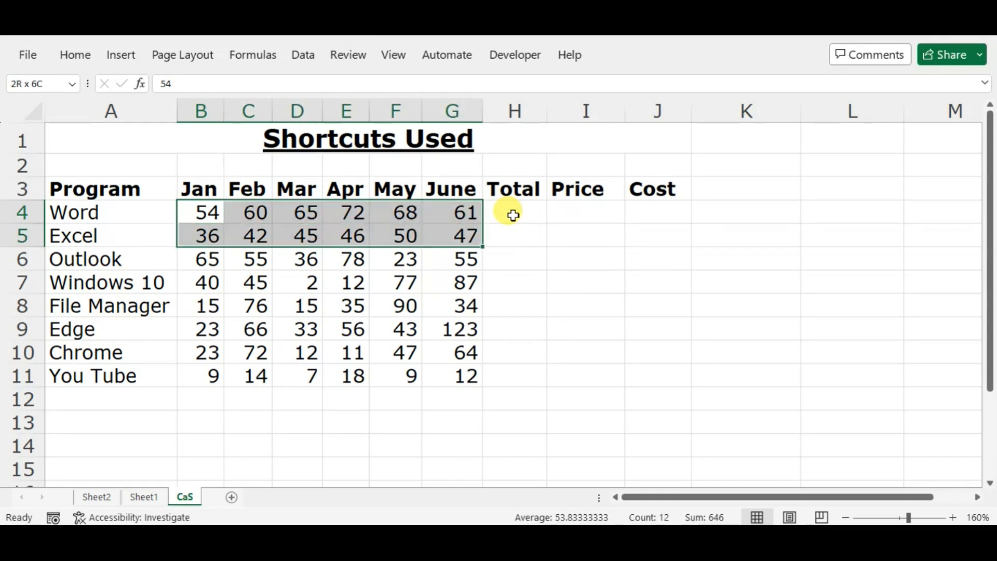
key(ctrl+shift+Down)
key(shift+Right)
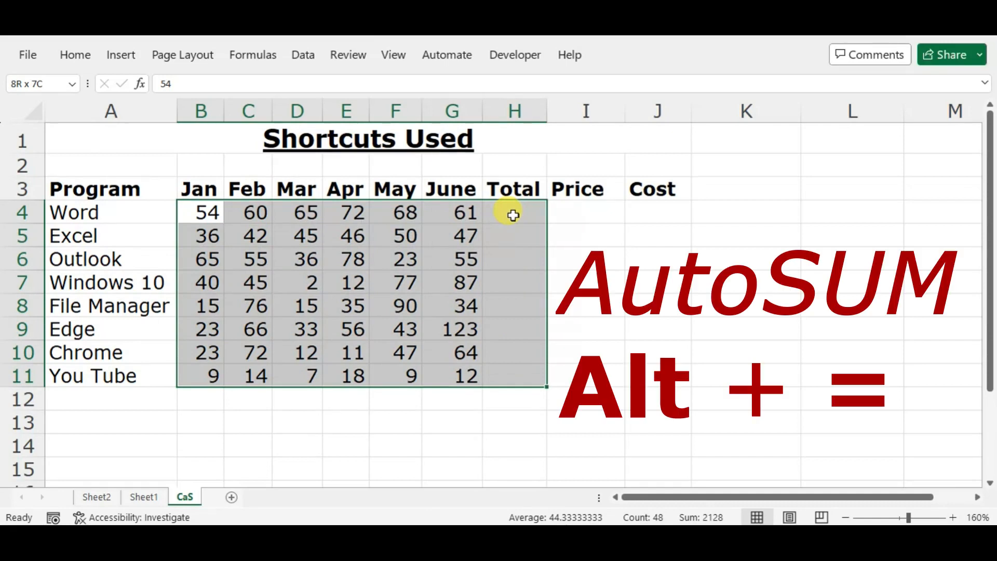
key(alt+equal)
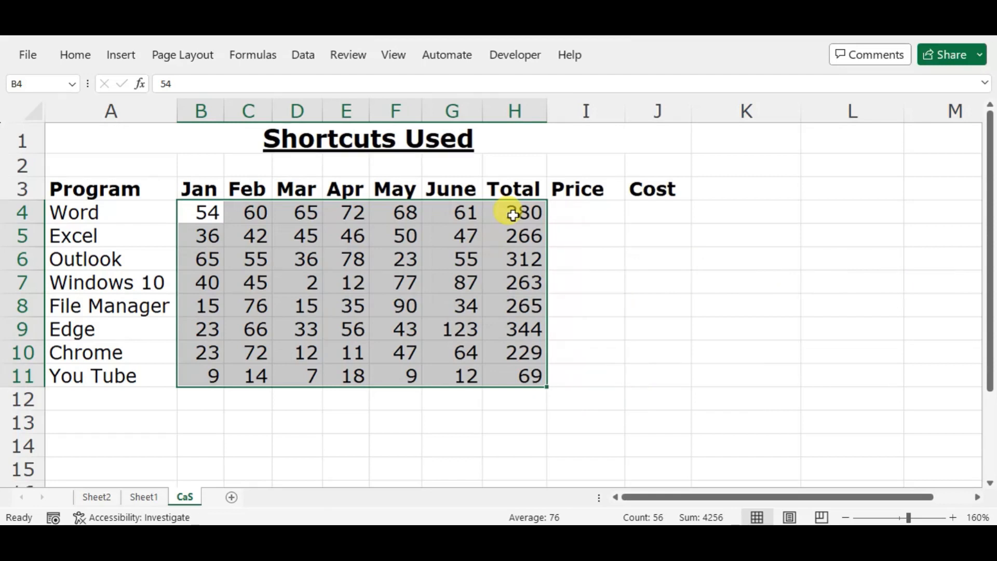
Step: Undo the AutoSum of the whole table and go back to the Total cell in the Word row
key(ctrl+z)
key(Left)
key(Right)
key(Right)
key(Right)
key(Right)
key(Right)
key(Right)
key(Right)
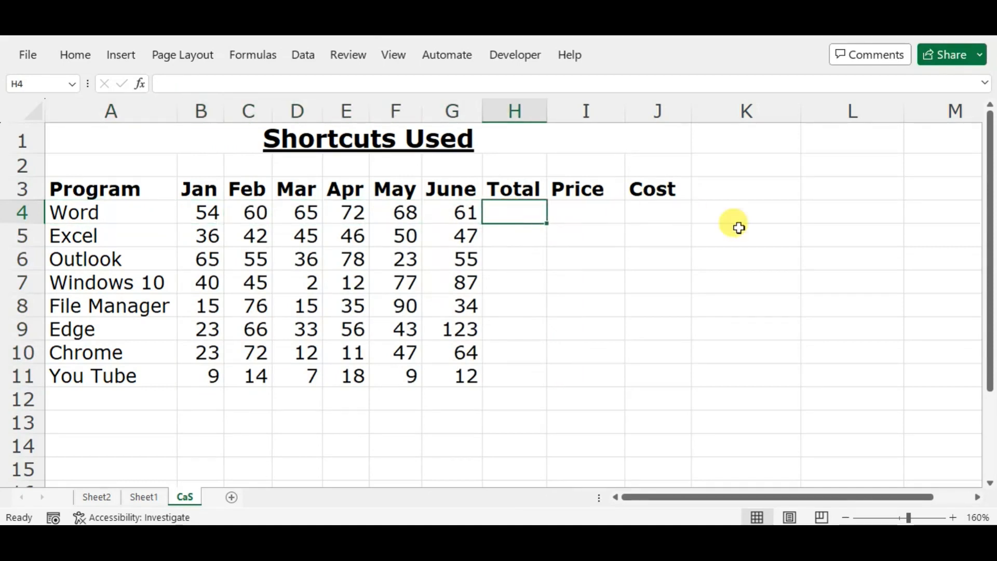
Step: Use AutoSum to total only the Word row's January to June values, B4:G4, in cell H4
key(shift+Left)
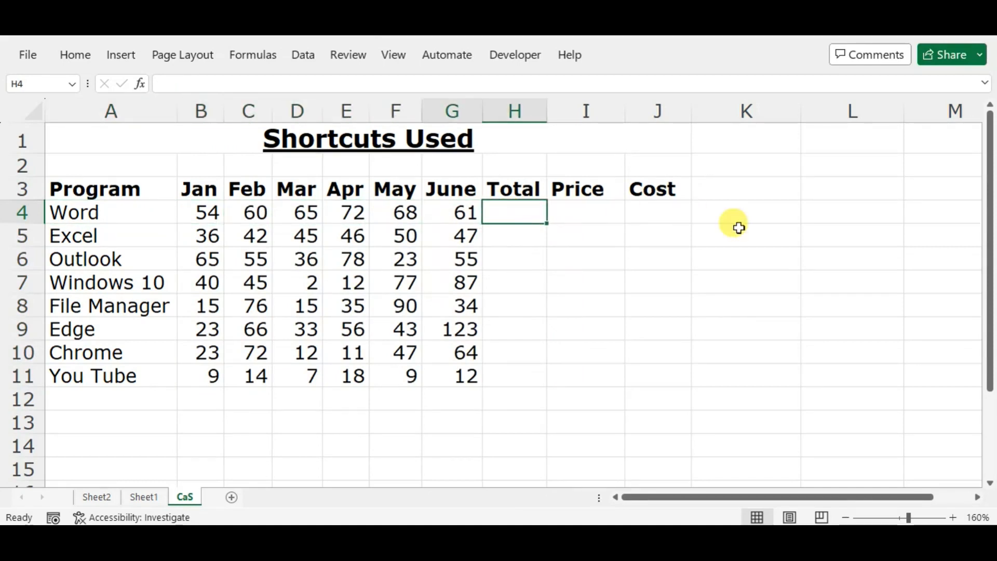
key(ctrl+shift+Left)
key(shift+Left)
key(shift+Right)
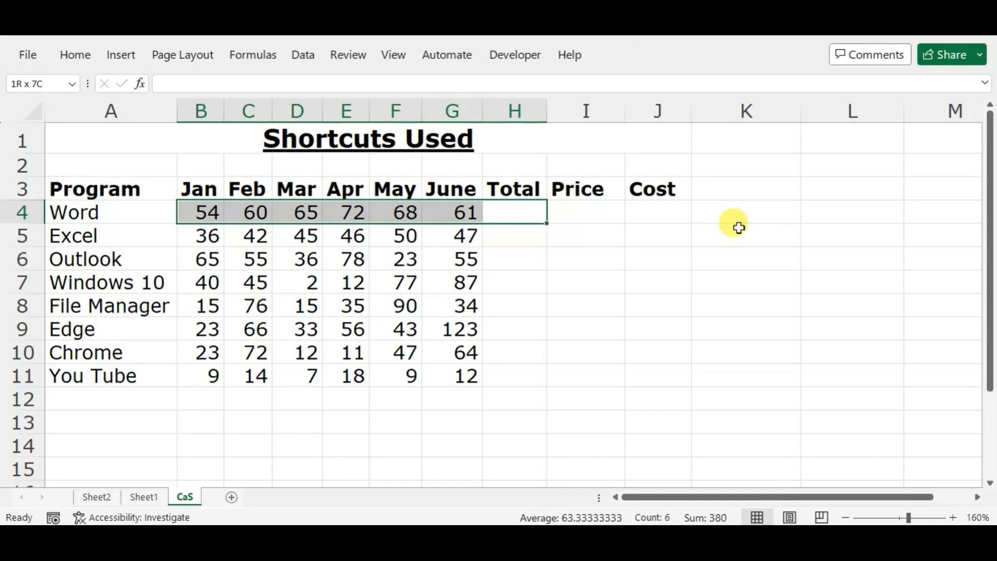
key(alt+equal)
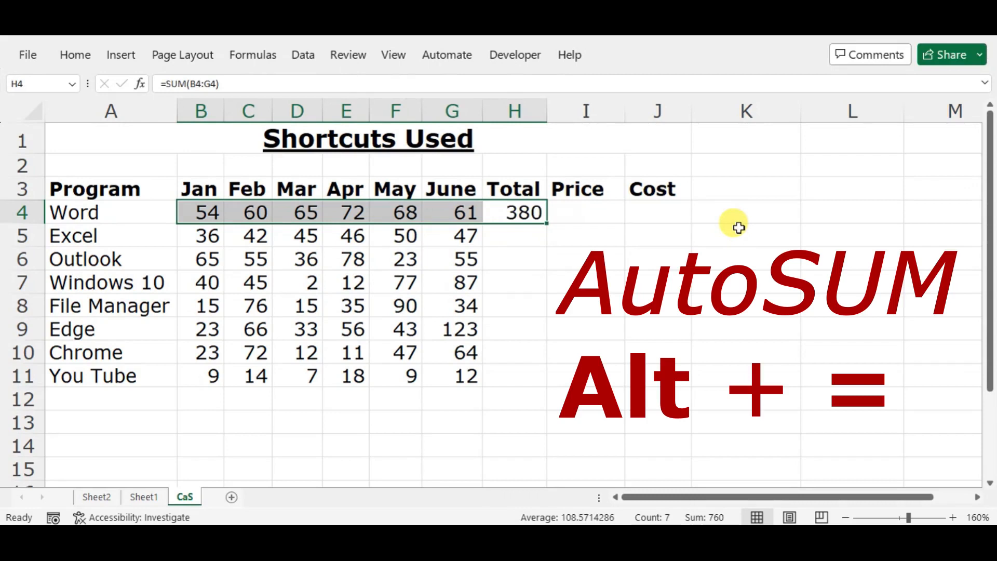
key(Right)
key(Left)
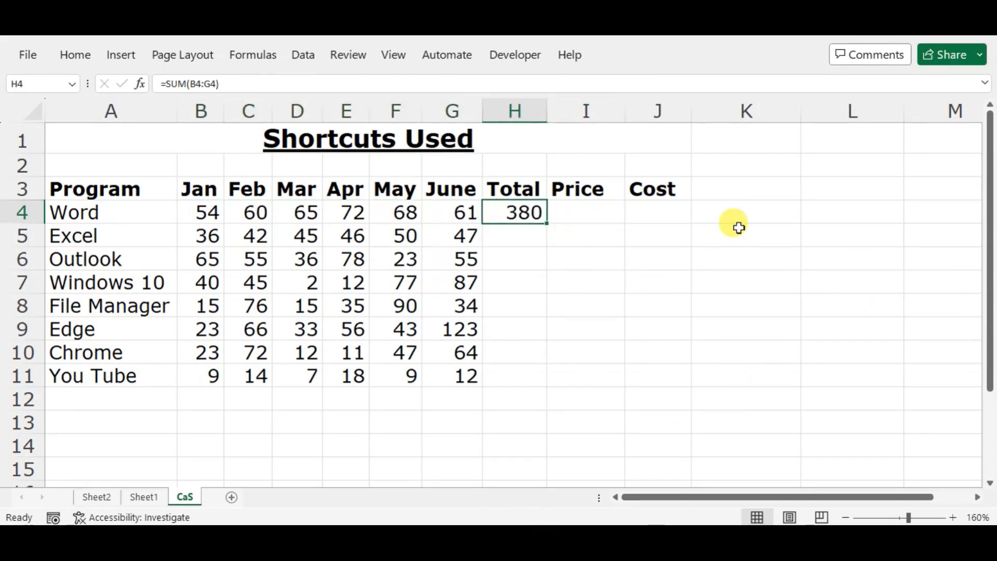
key(Down)
key(Down)
key(Down)
key(Down)
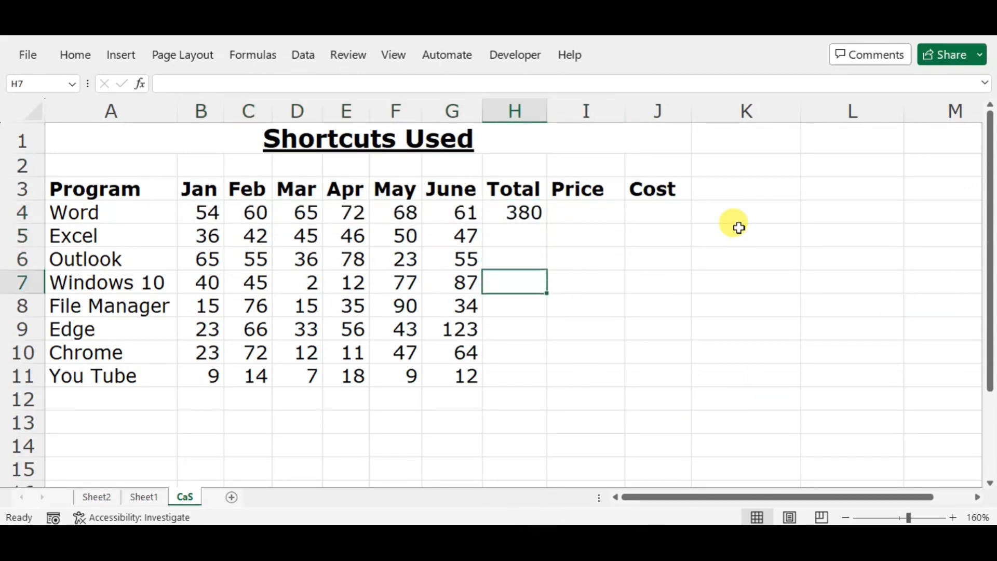
key(Up)
key(Up)
key(Up)
key(Up)
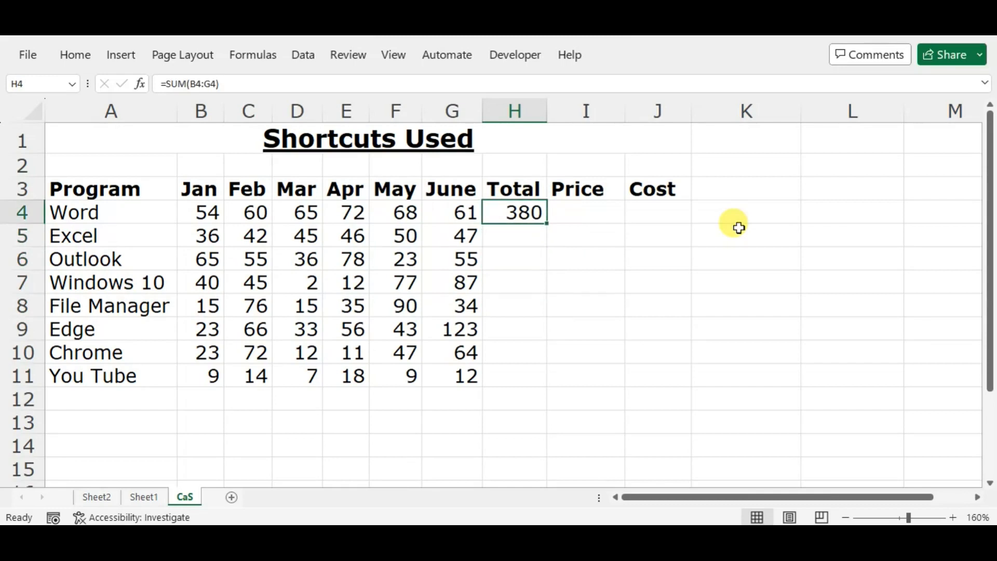
key(Down)
key(Down)
key(Down)
key(Down)
key(Down)
key(Down)
key(Down)
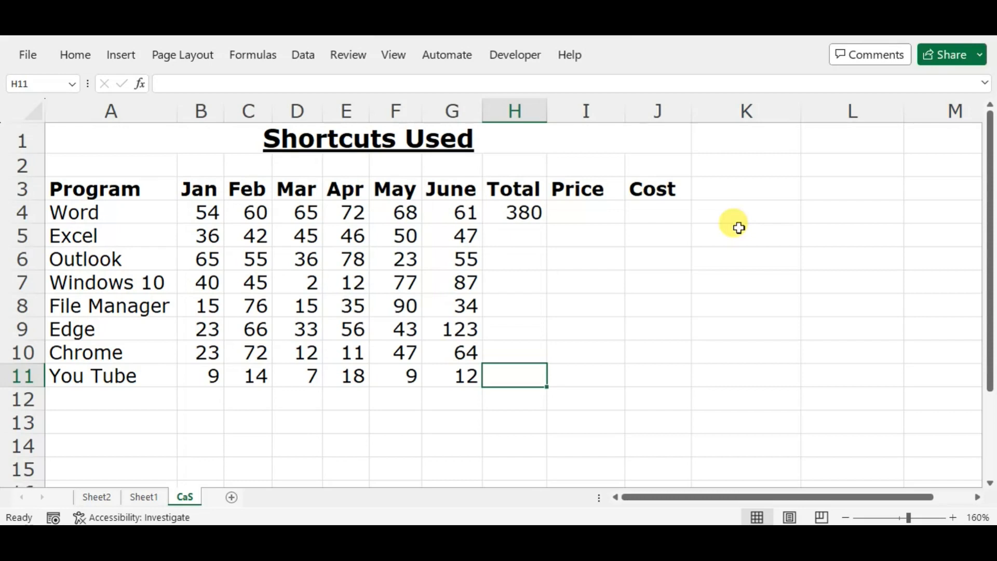
key(Down)
key(Down)
key(Down)
key(Up)
key(Up)
key(Up)
key(Up)
key(Up)
key(Up)
key(Up)
key(Up)
key(Up)
key(Up)
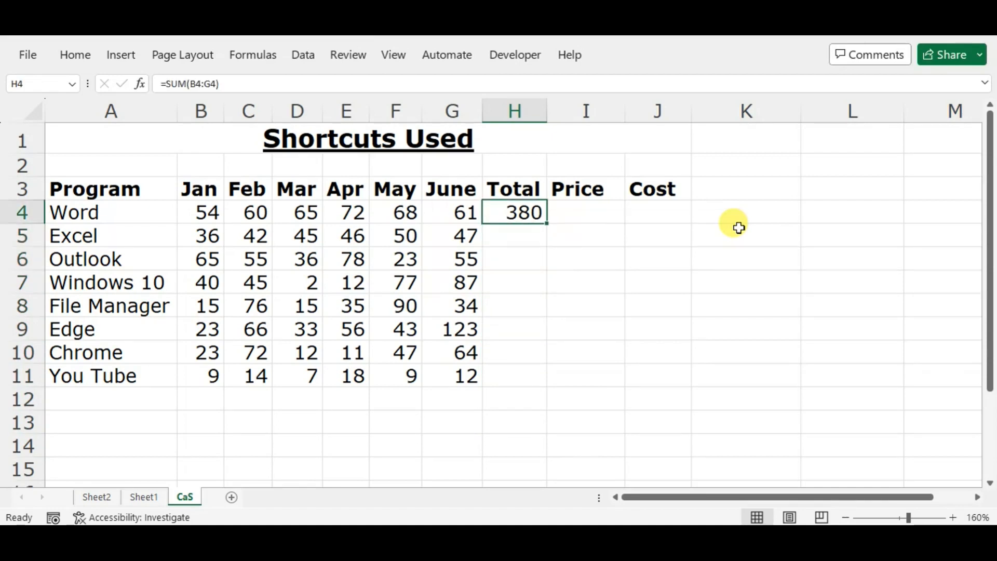
key(Left)
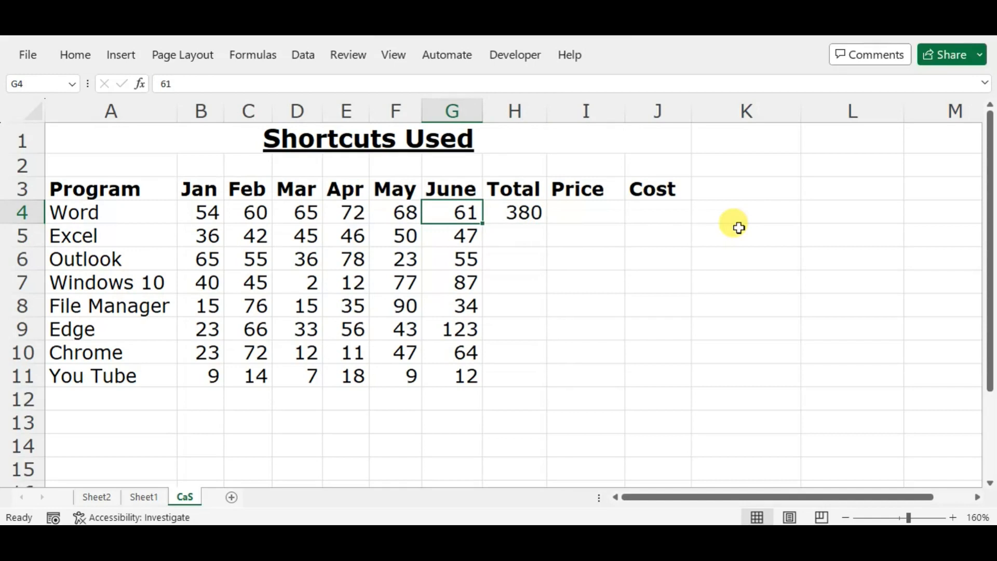
key(ctrl+Down)
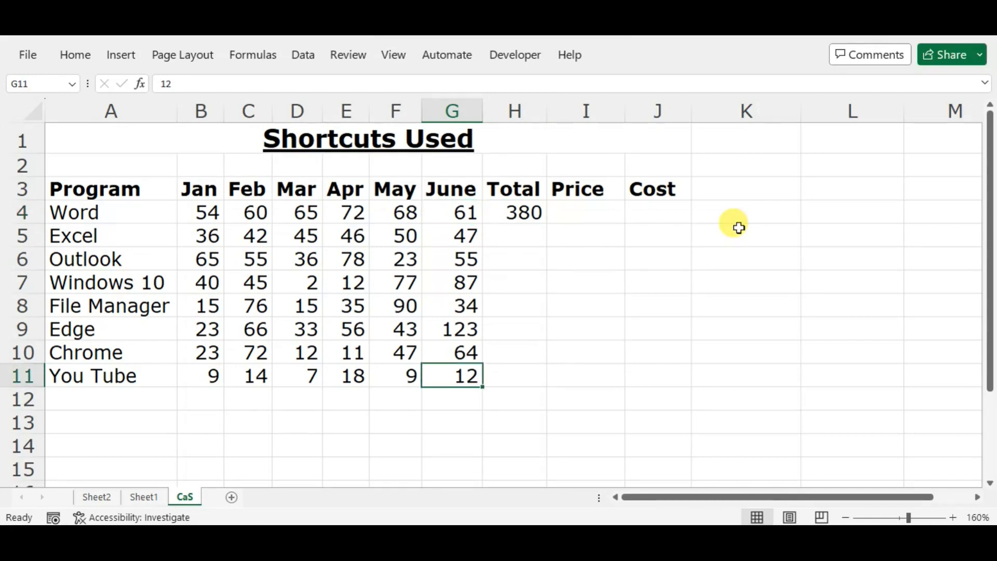
key(Right)
key(Up)
key(Up)
key(Up)
key(Up)
key(Up)
key(Up)
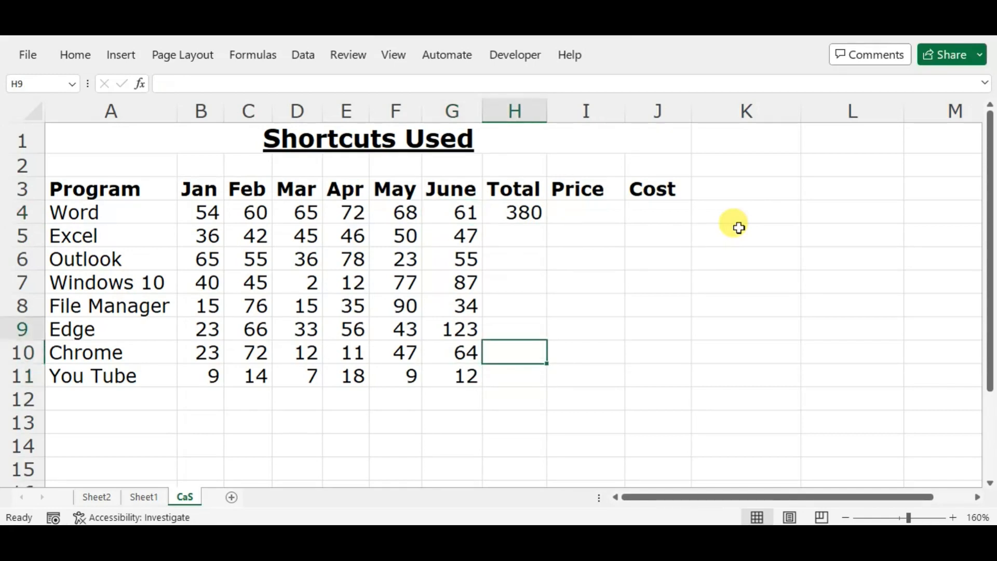
key(Up)
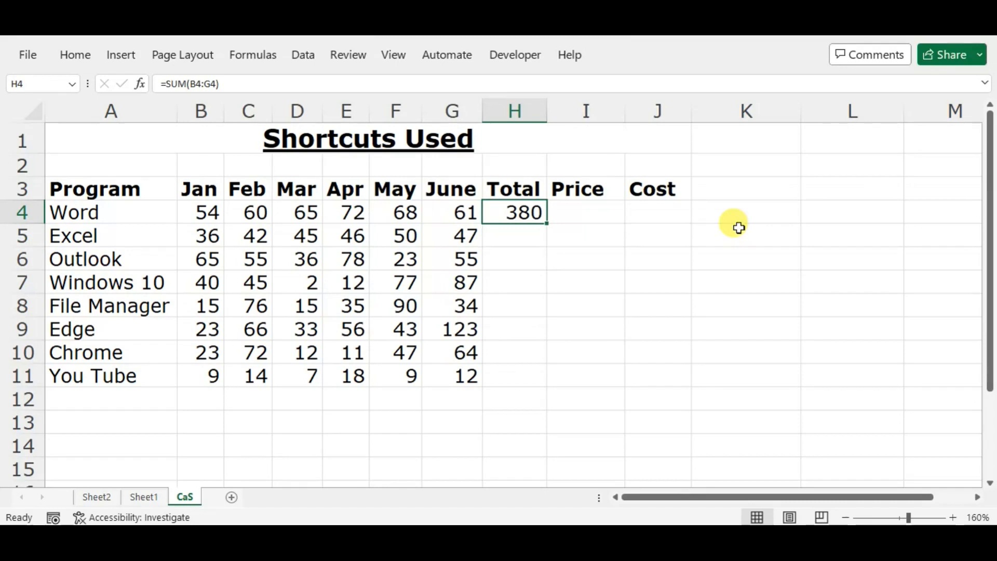
key(ctrl+Down)
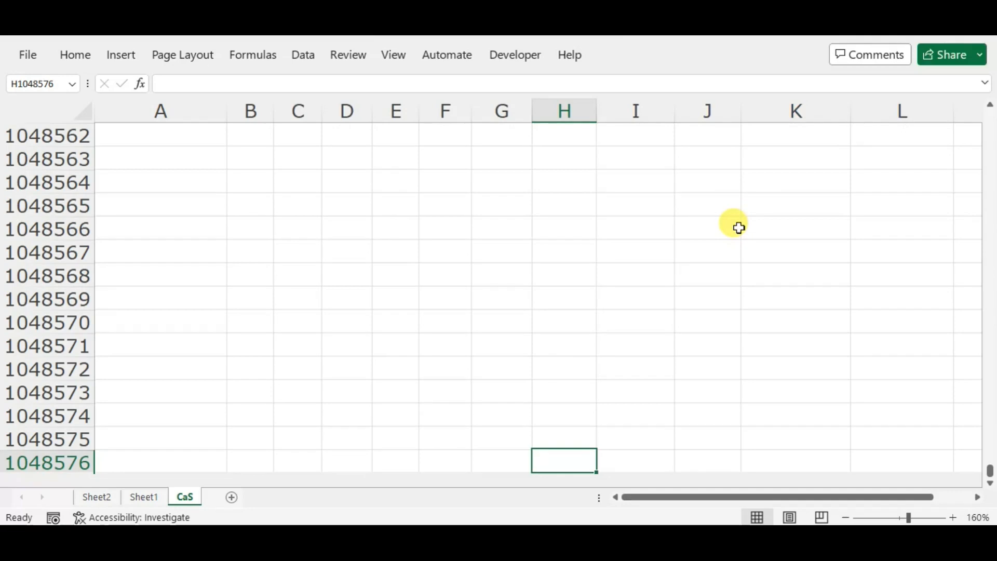
key(ctrl+Up)
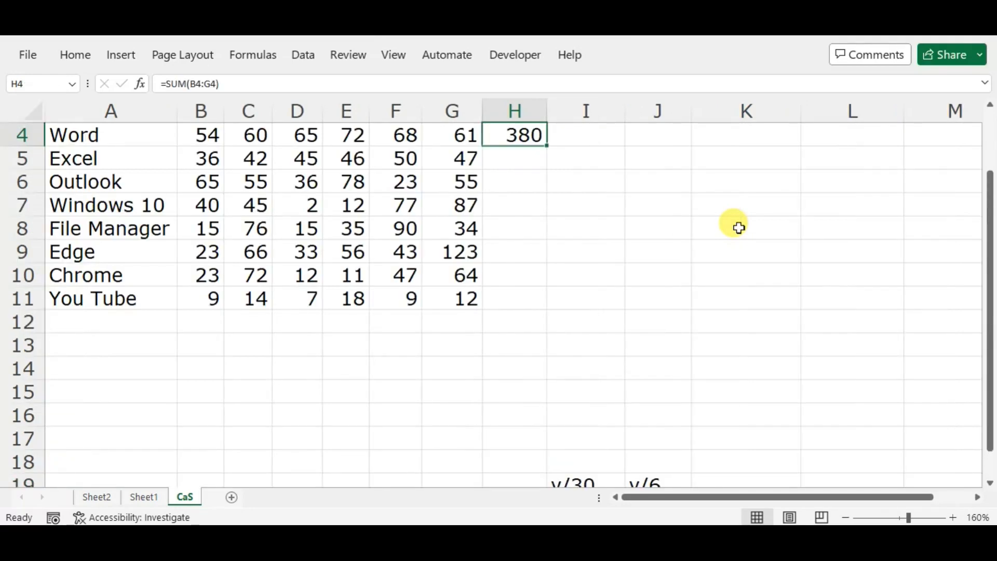
key(Up)
key(Up)
key(Down)
key(Up)
key(Down)
key(Up)
key(Down)
key(Down)
key(Down)
key(Up)
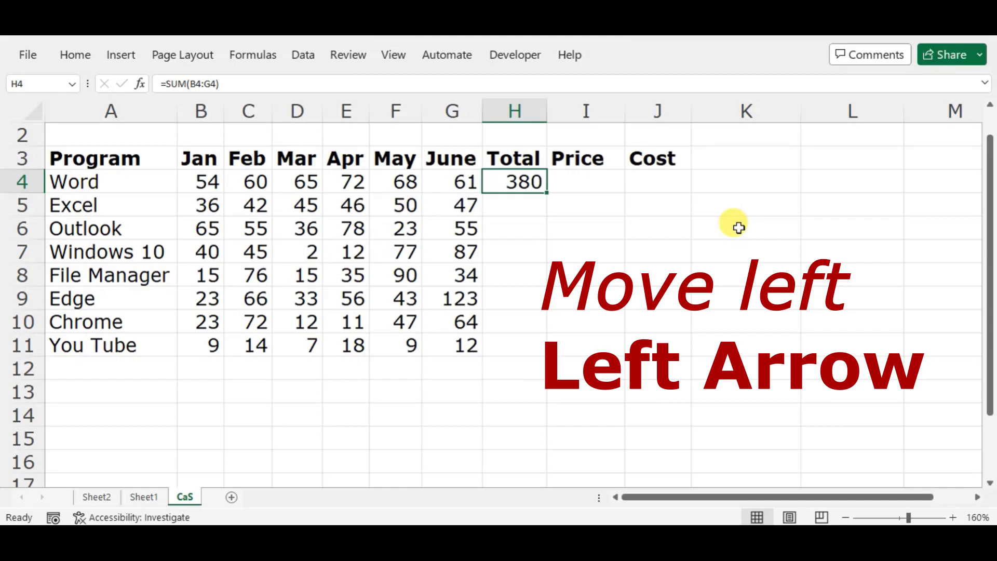
Step: Select the Total column from H11 up to H4 and fill the Word total formula down the range
key(Left)
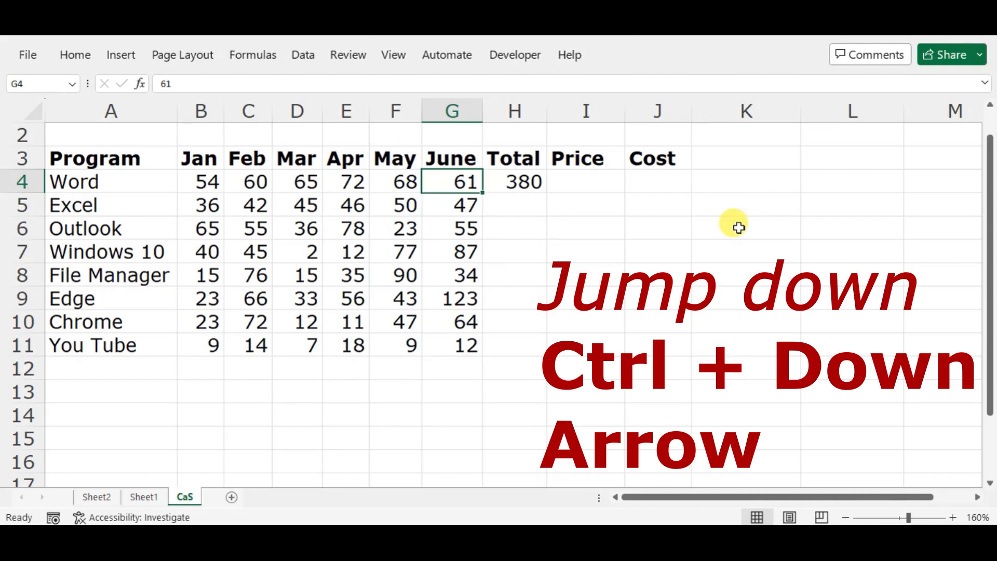
key(ctrl+Down)
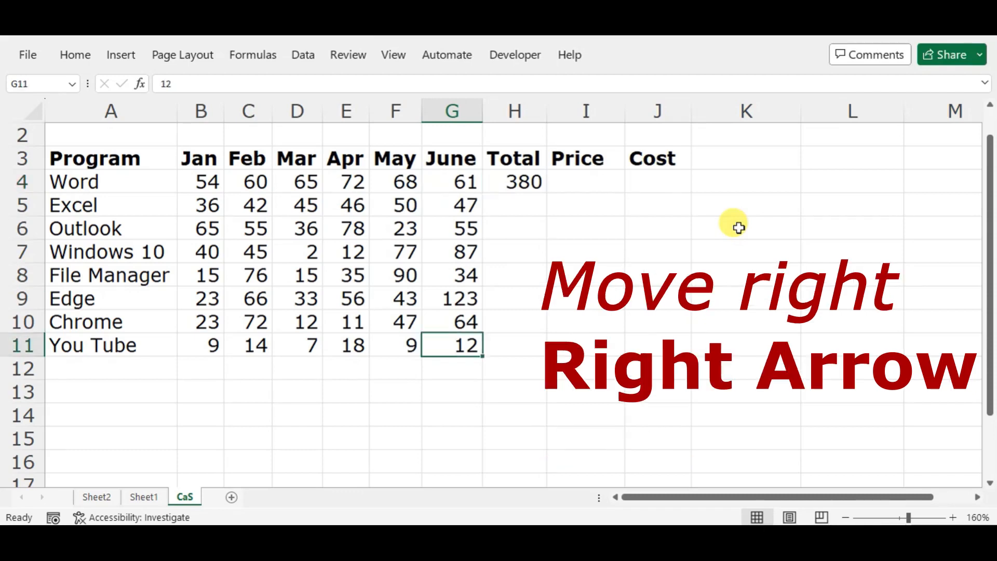
key(Right)
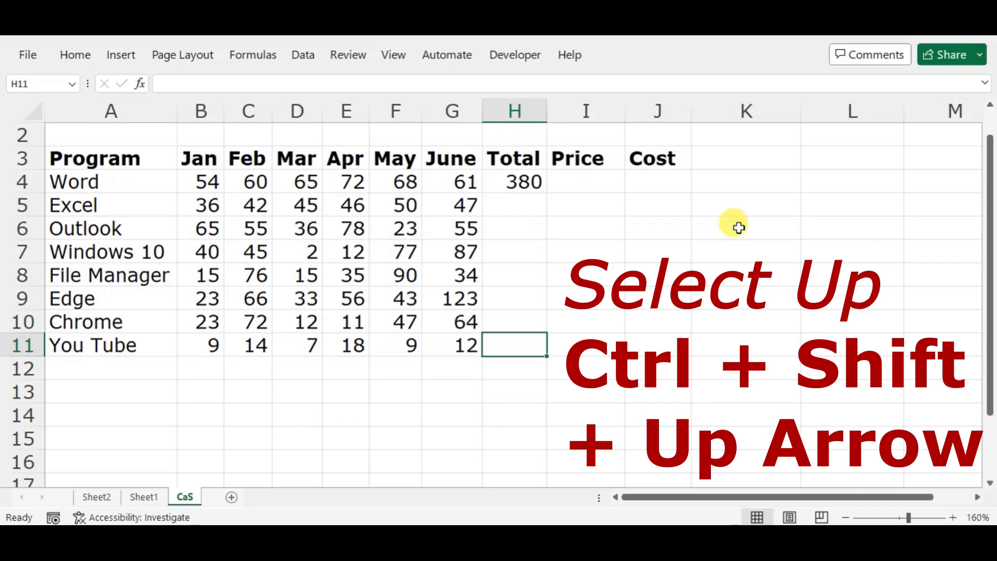
key(ctrl+shift+Up)
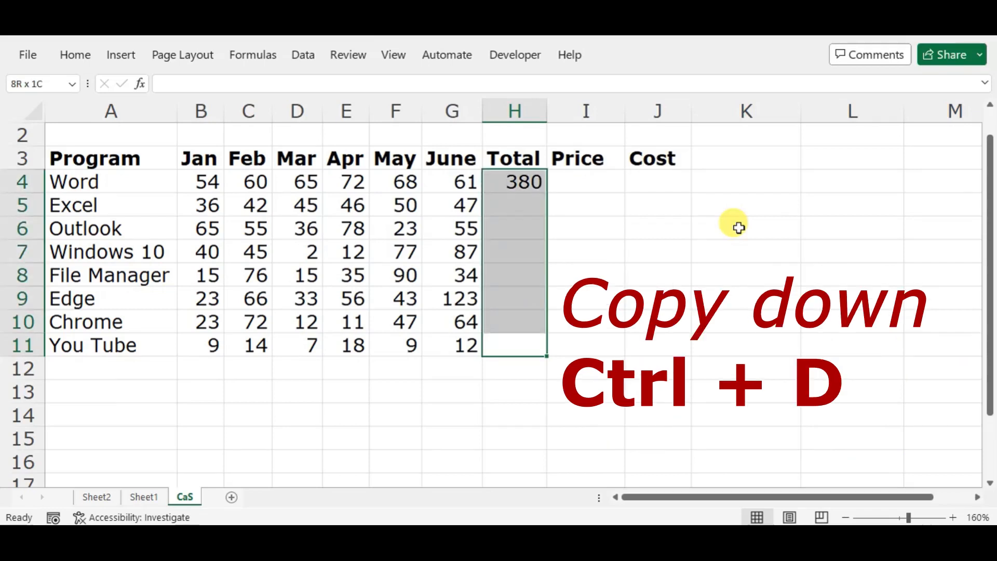
key(ctrl+d)
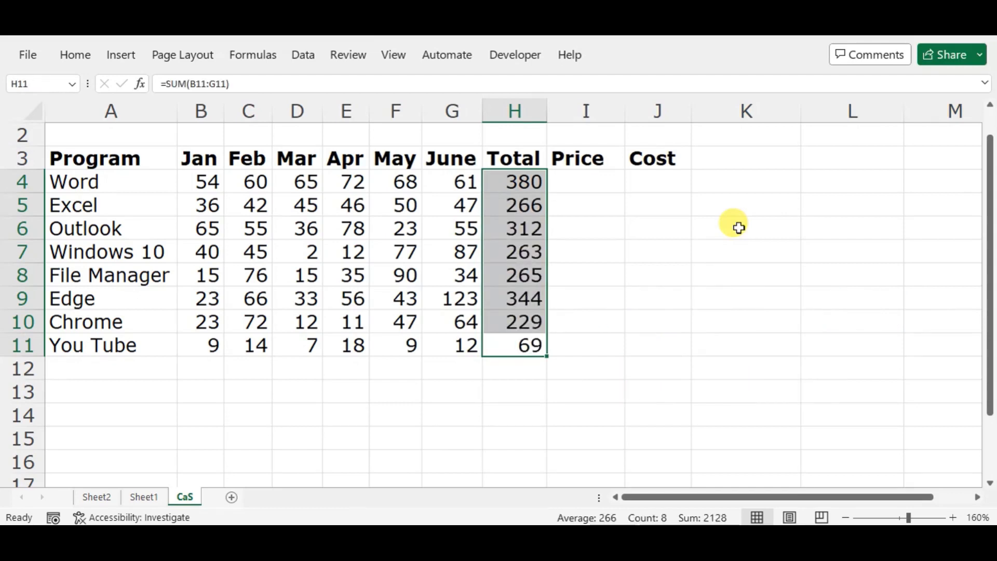
Step: Undo the fill of the Total column and return to cell H4
key(ctrl+z)
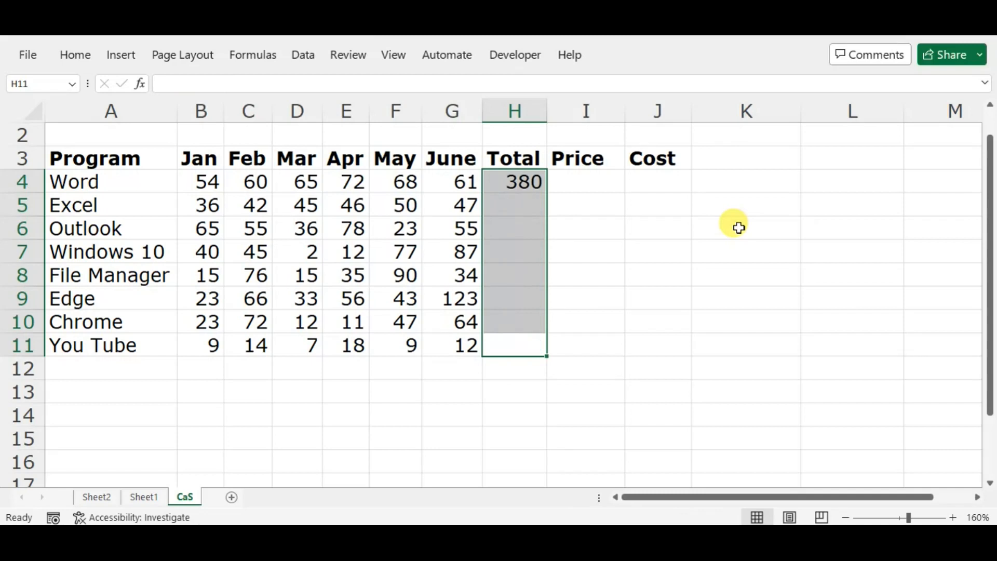
key(Left)
key(Up)
key(Right)
key(ctrl+Up)
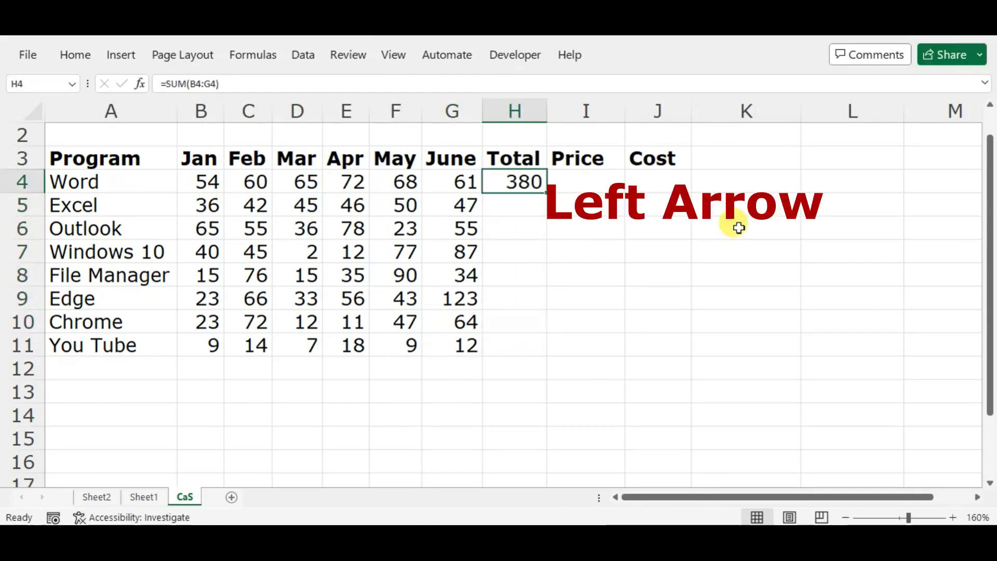
Step: Fill the SUM formula in H4 down the Total column to the You Tube row, H11
key(Left)
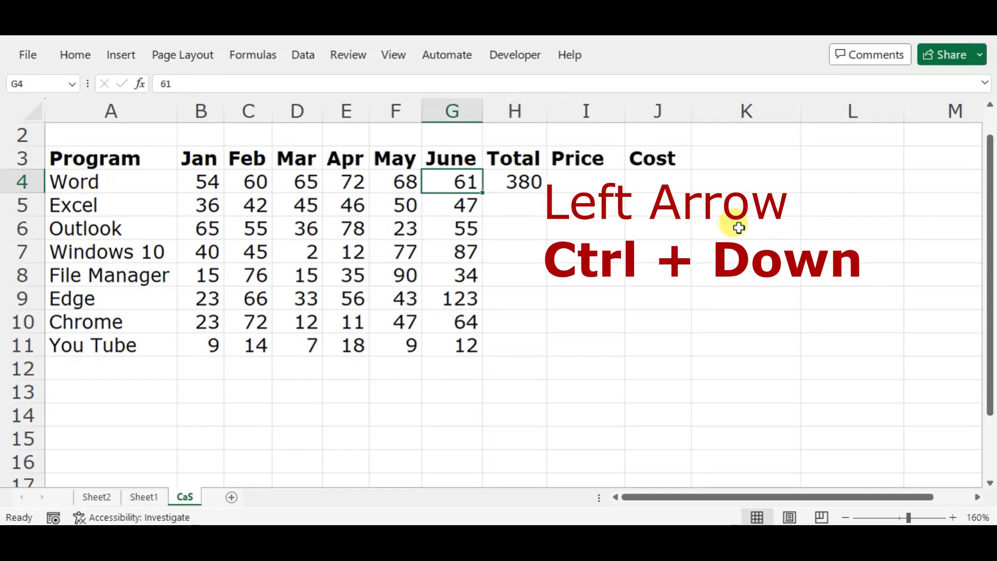
key(ctrl+Down)
key(Right)
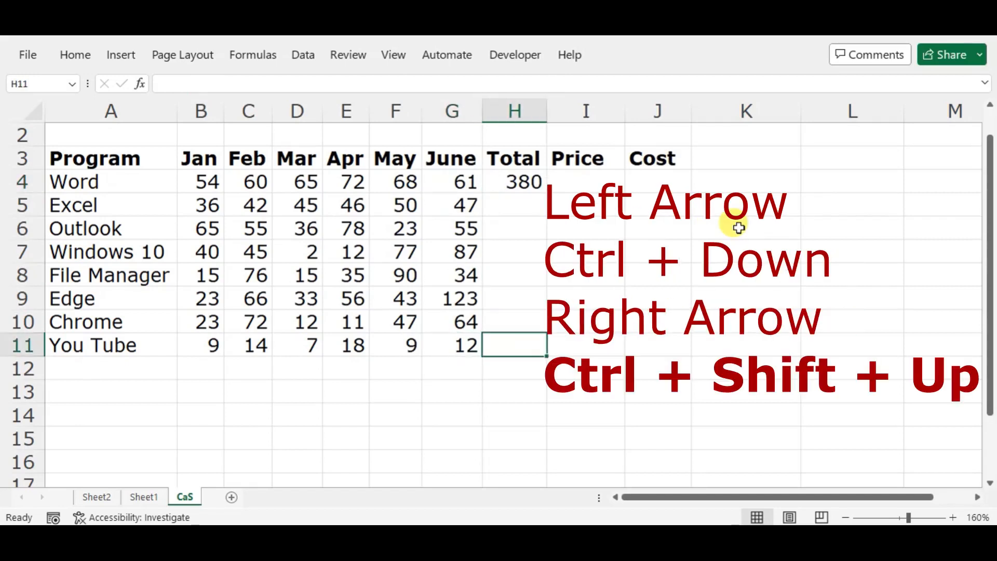
key(ctrl+shift+Up)
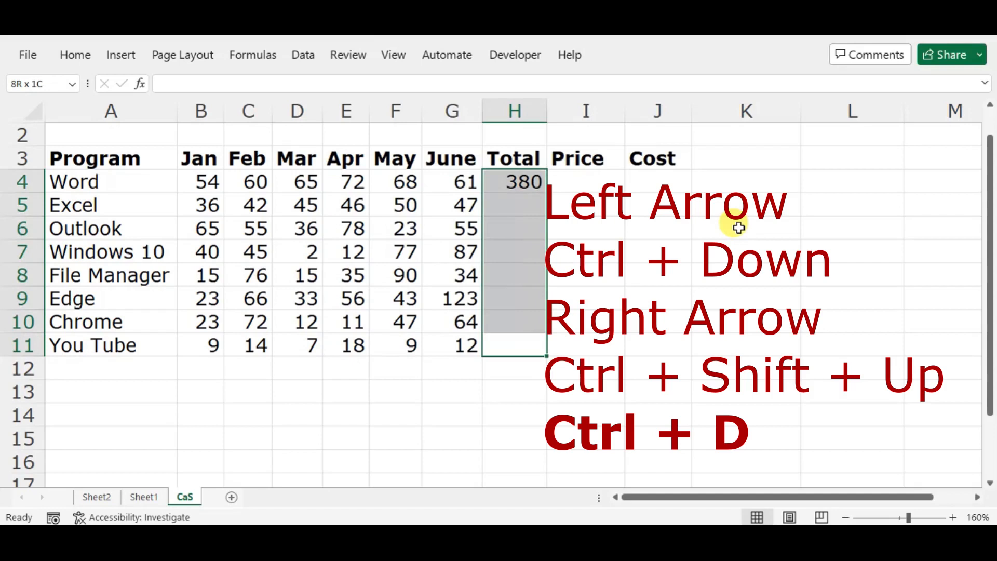
key(ctrl+d)
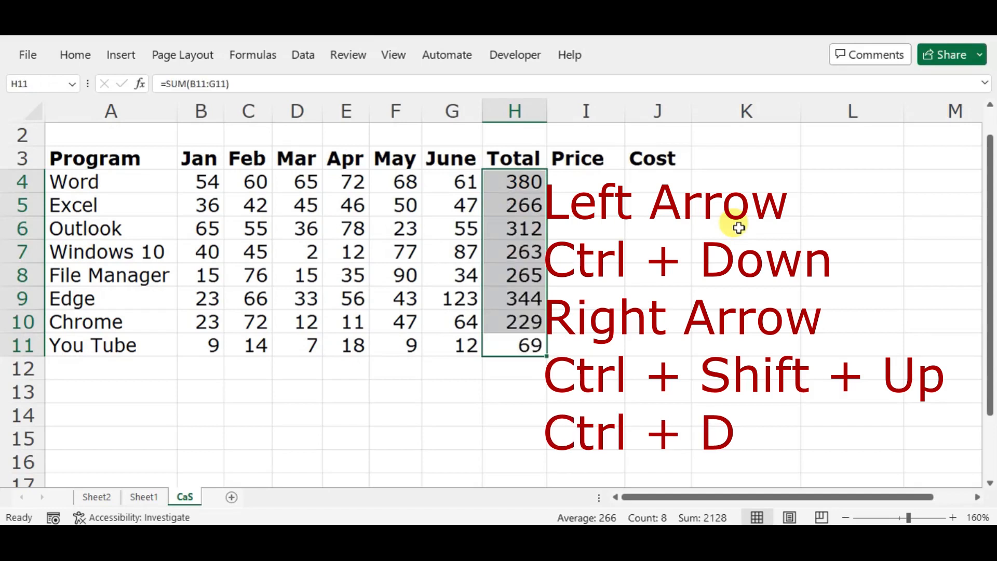
Step: Enter the formula =H4/30 in the Word row's Price cell, I4
key(ctrl+Up)
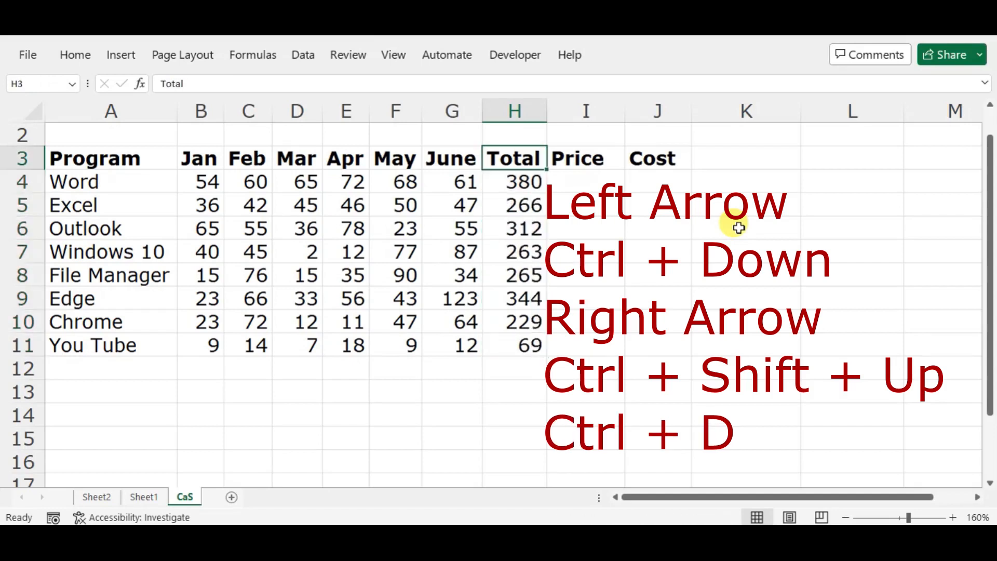
key(Down)
key(Right)
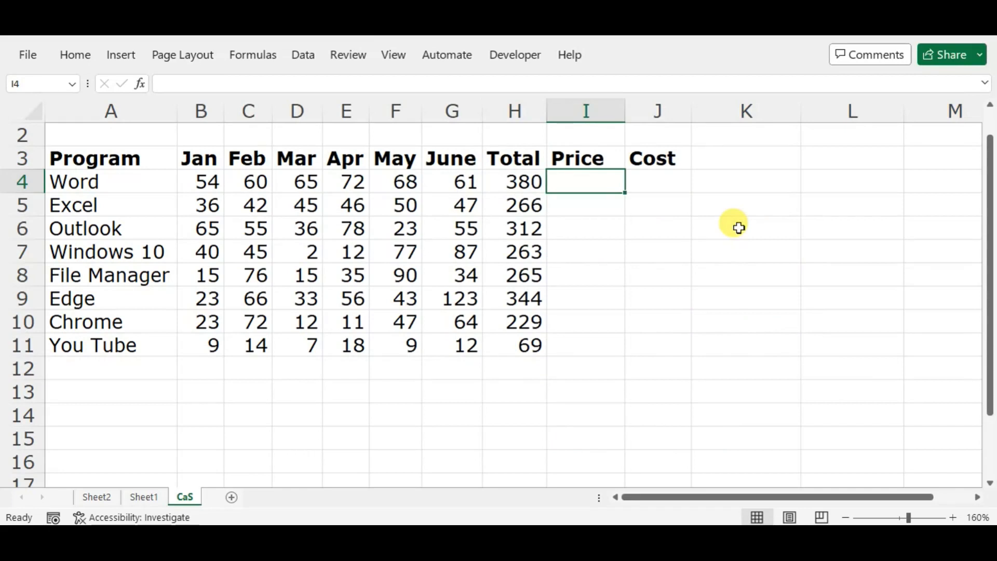
text(=)
key(Left)
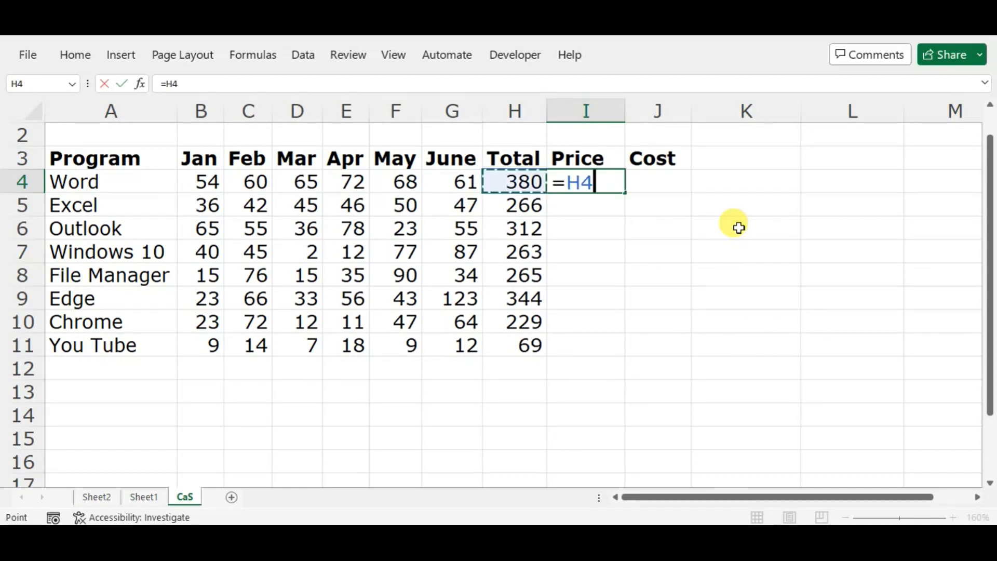
text(/)
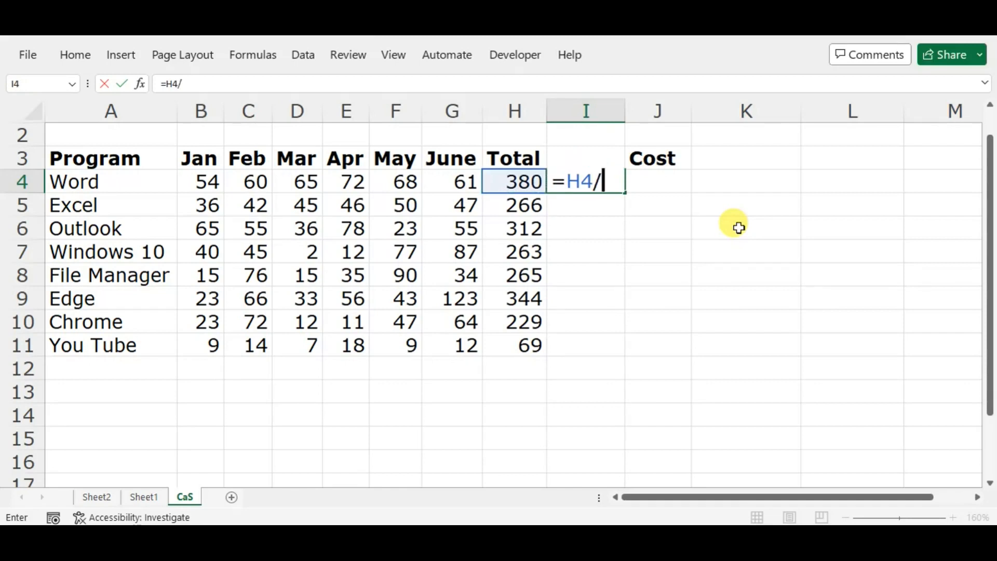
text(30)
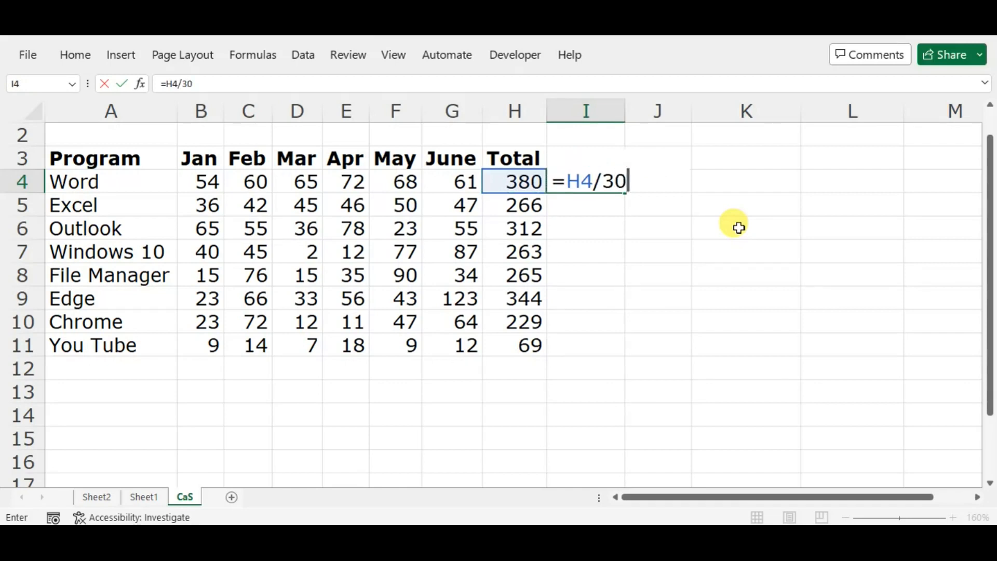
key(Return)
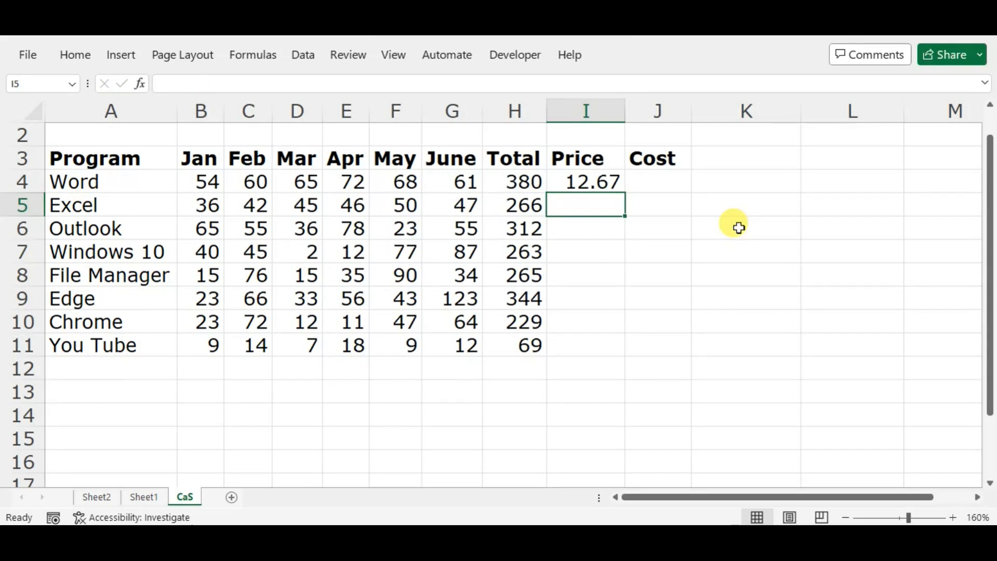
Step: Fill the Price formula in I4 down the column to the You Tube row, I11
key(Left)
key(ctrl+Down)
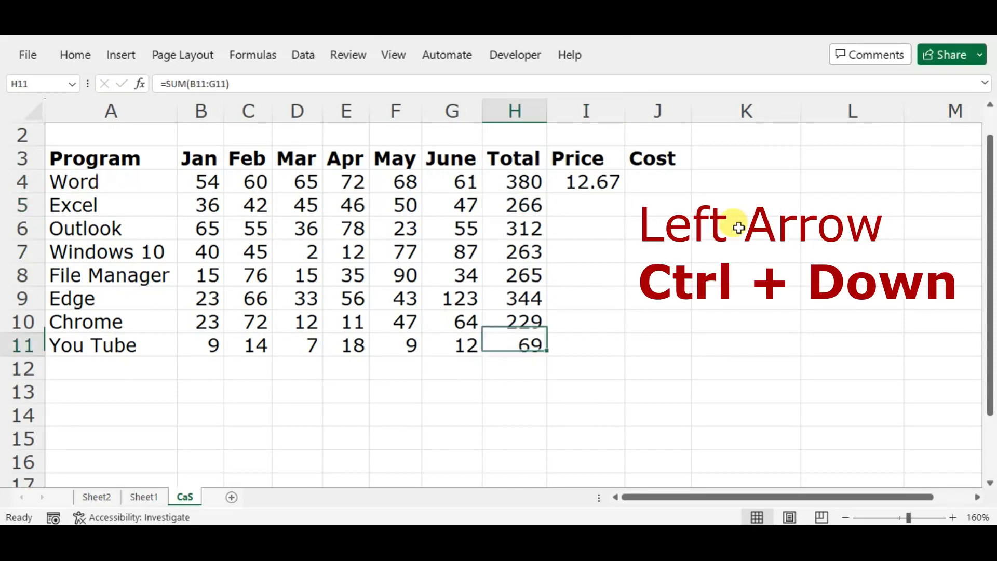
key(Right)
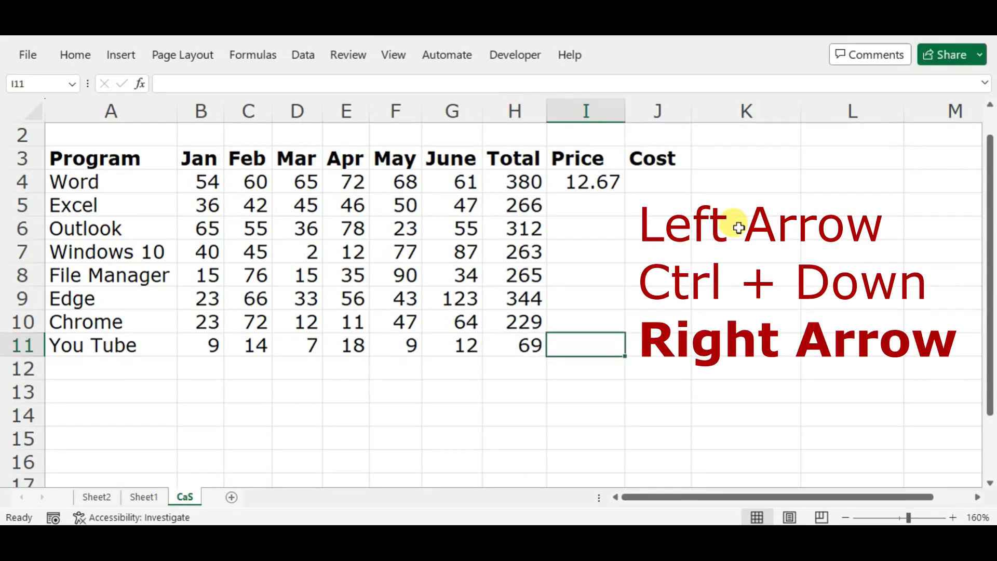
key(ctrl+shift+Up)
key(ctrl+d)
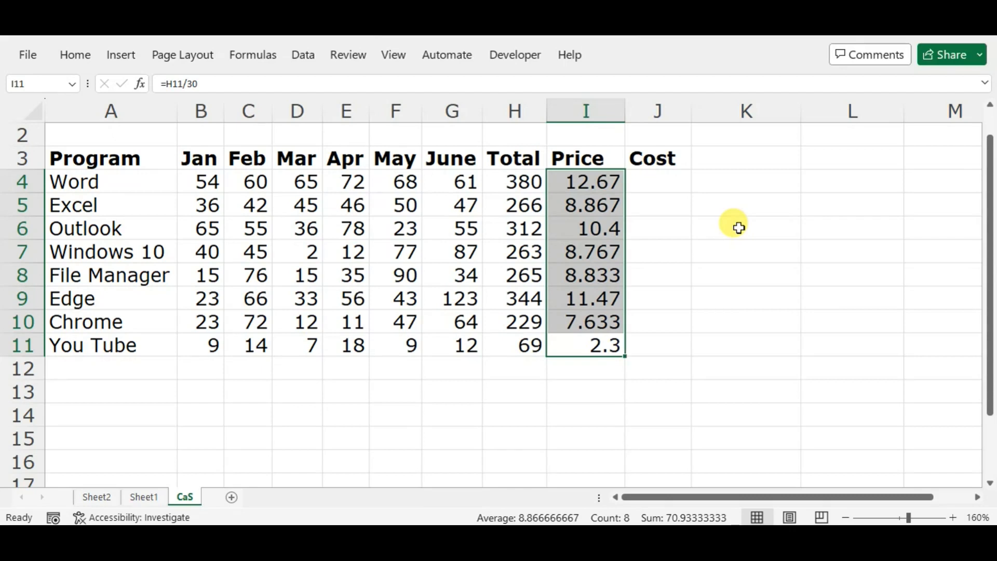
Step: Enter the formula =I4/6 in the Word row's Cost cell, J4
key(ctrl+Up)
key(Right)
key(Down)
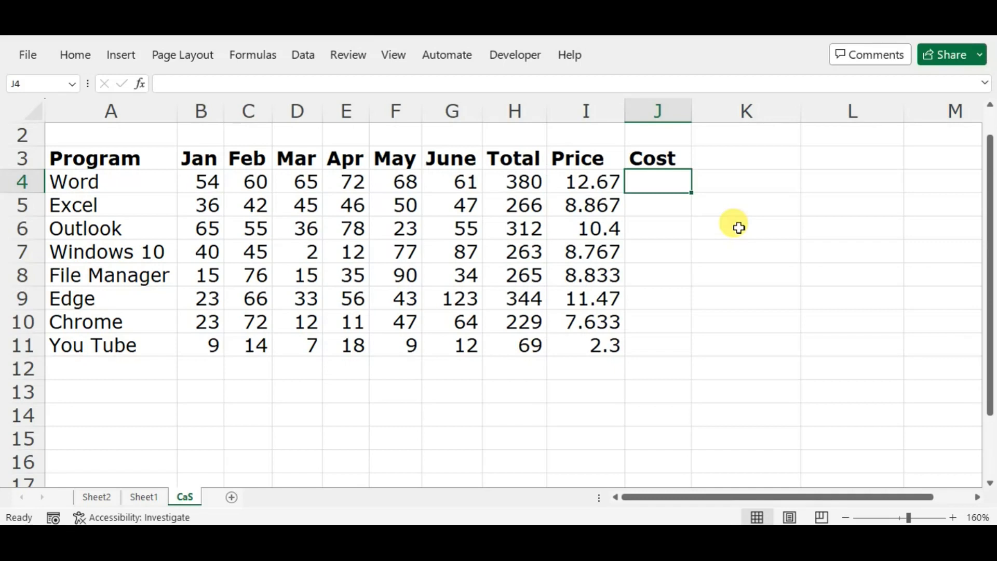
text(=)
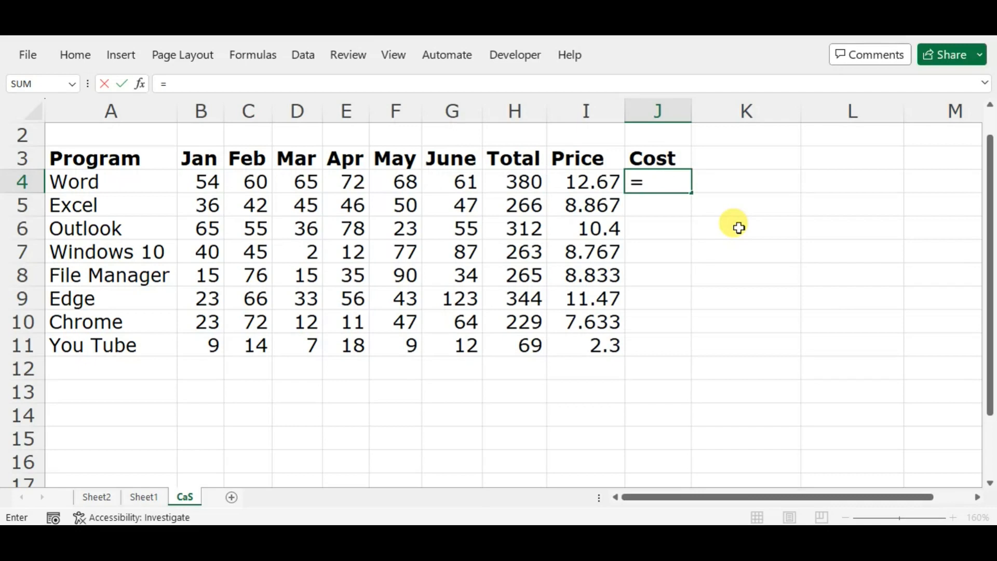
key(Left)
text(/)
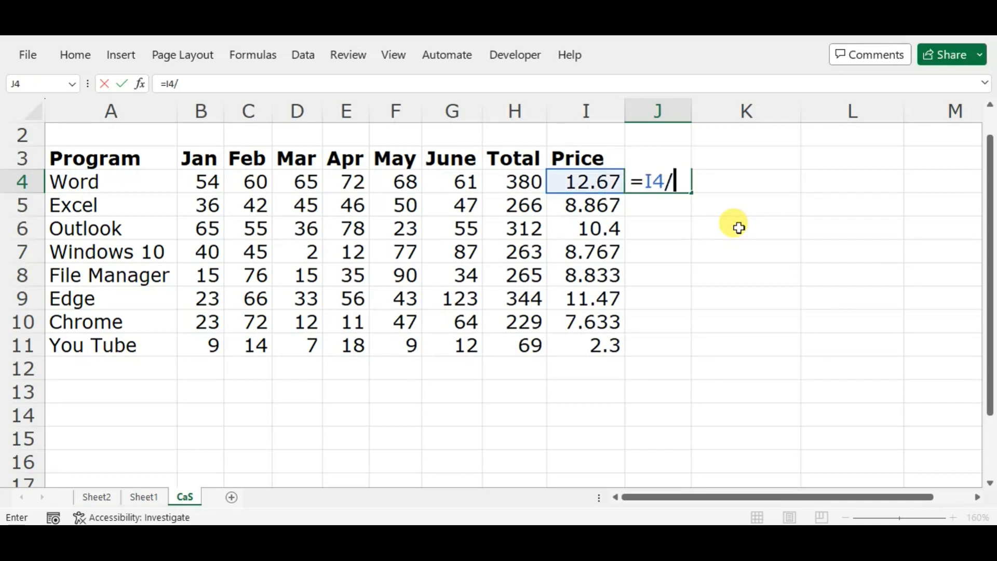
text(6)
key(Return)
key(Up)
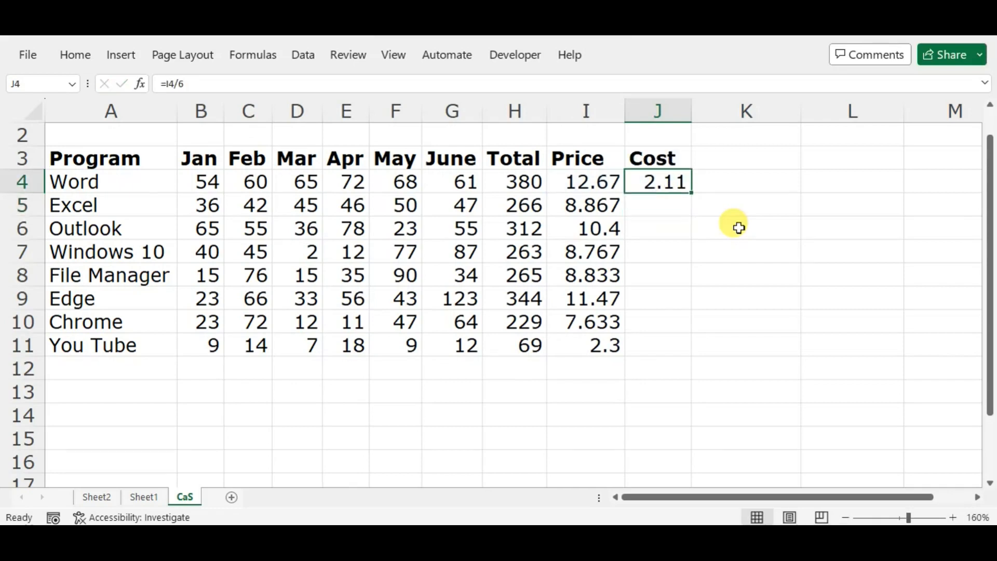
Step: Fill the Cost formula in J4 down the column to the You Tube row, J11
key(Down)
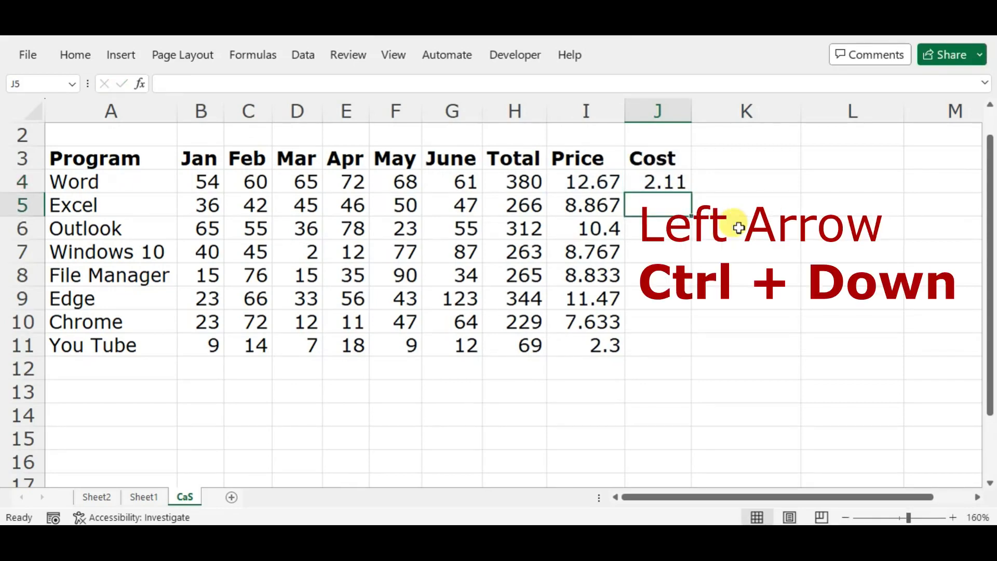
key(Left)
key(ctrl+Down)
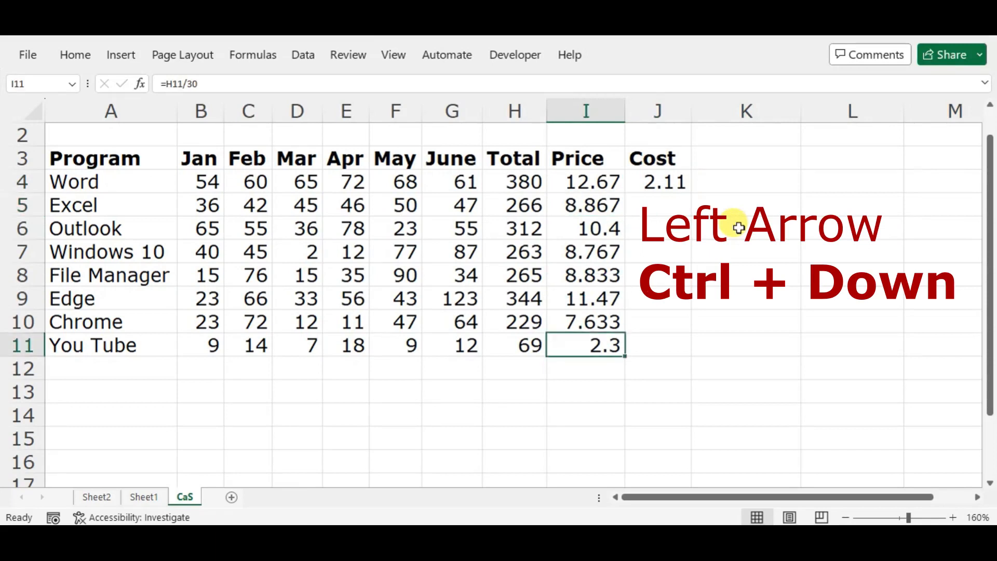
key(Right)
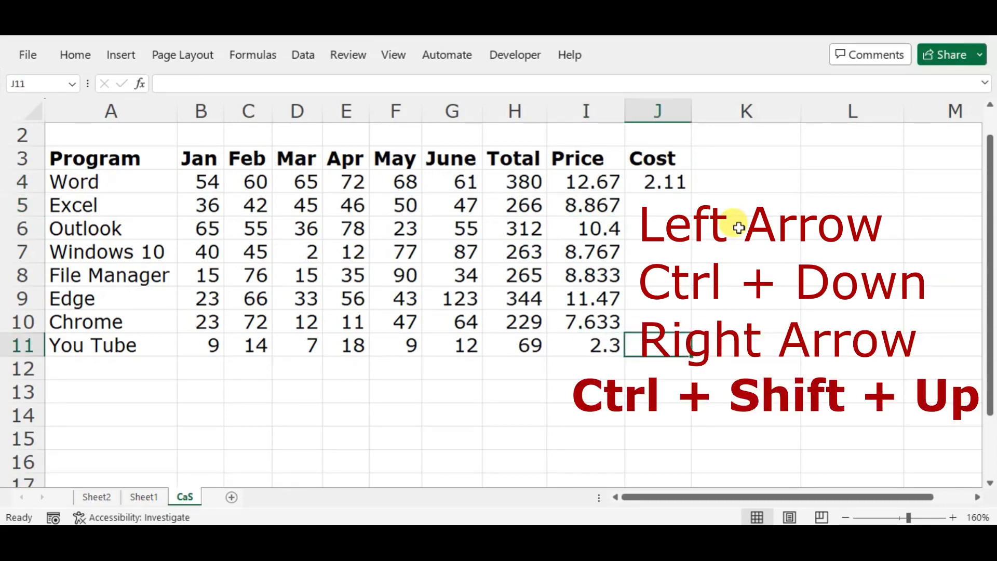
key(ctrl+shift+Up)
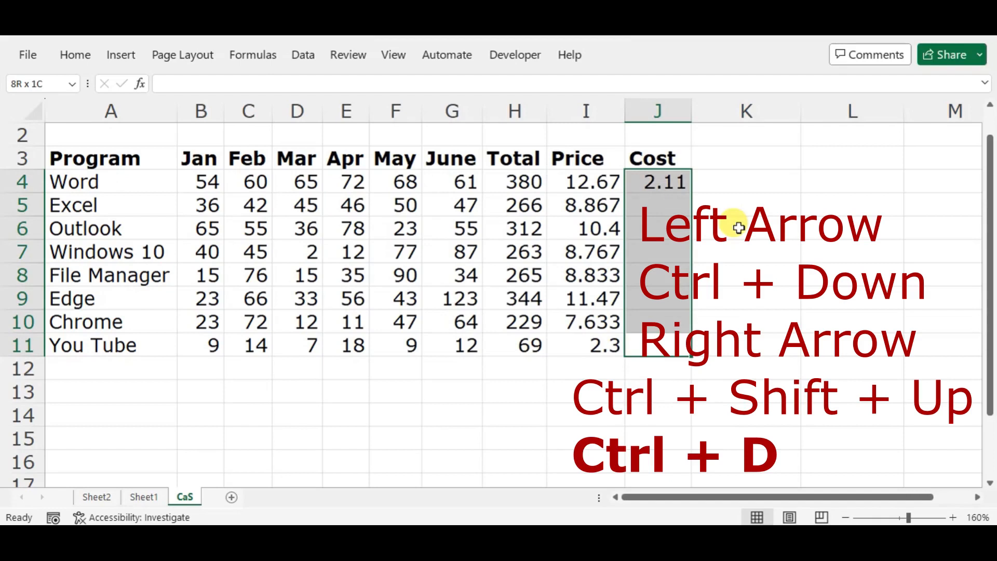
key(ctrl+d)
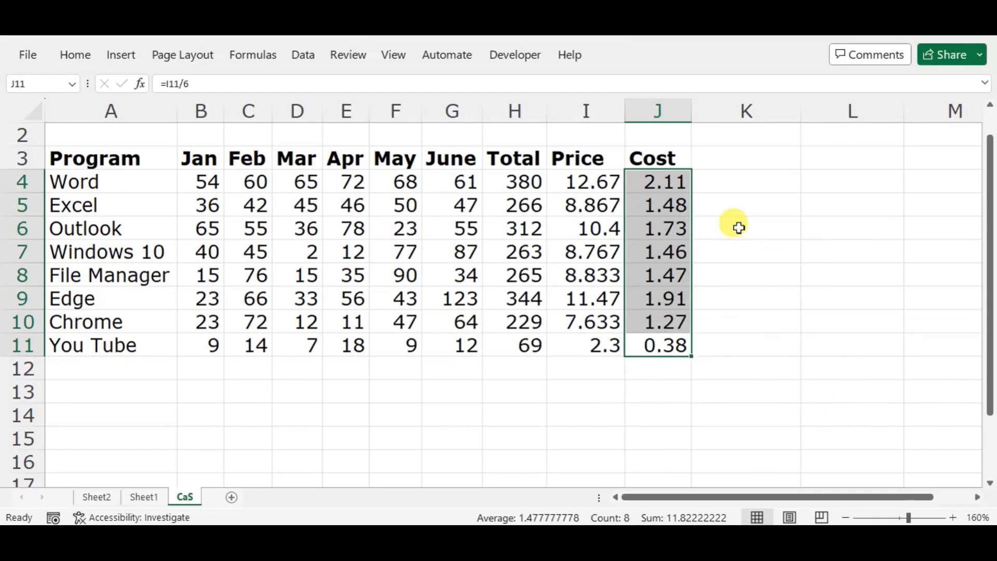
Step: Extend the selection to both the Price and Cost values, I4:J11, and apply the currency format
key(shift+Left)
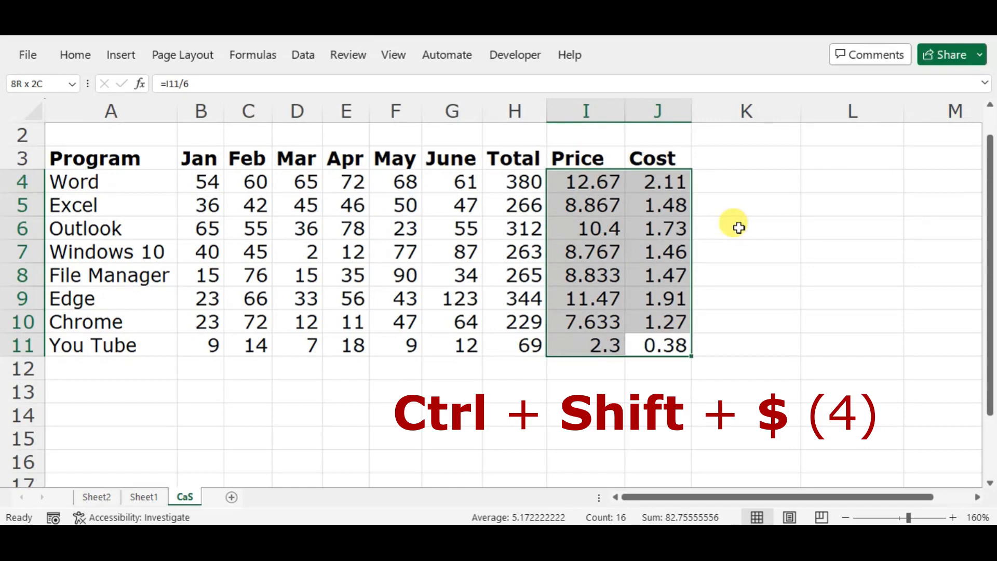
key(ctrl+shift+dollar)
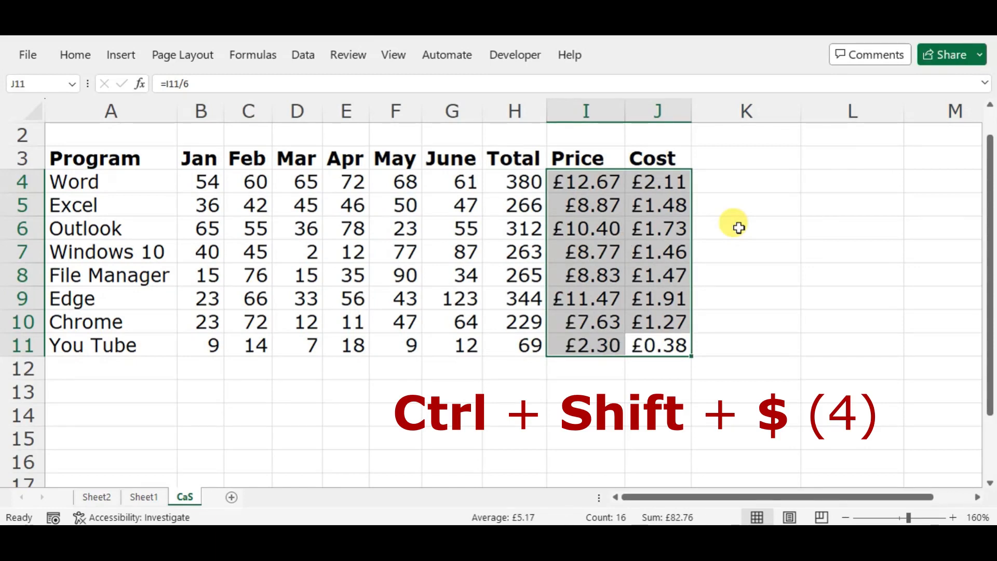
key(Right)
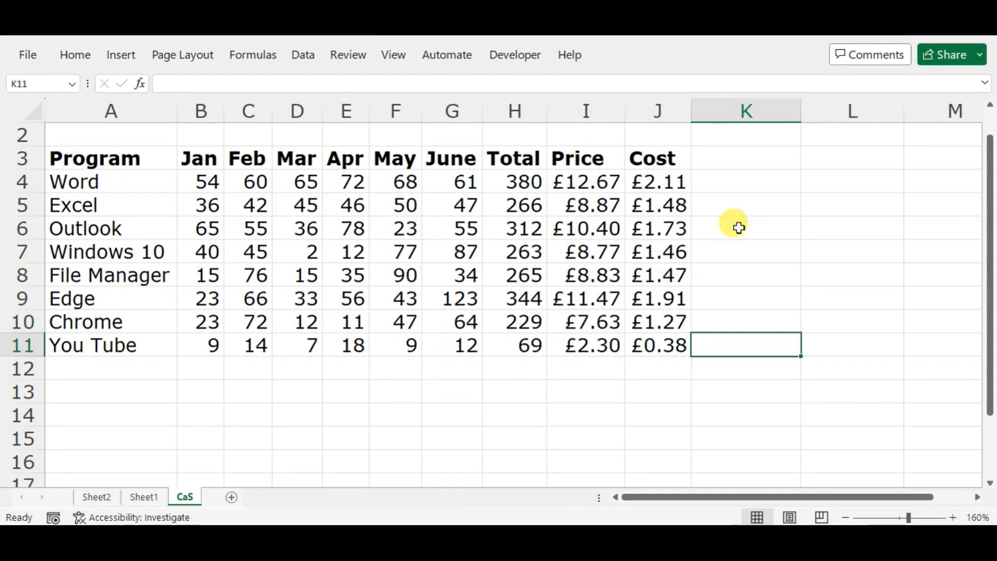
key(Left)
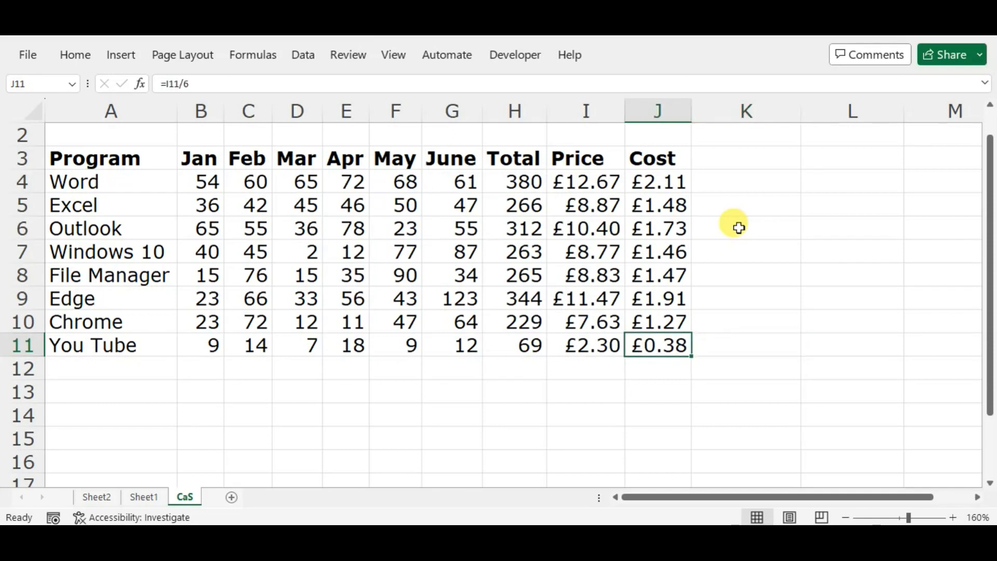
Step: Undo the currency formatting, all Cost and Price formulas, and the Total formulas back to an empty H4
key(ctrl+z)
key(ctrl+z)
key(ctrl+z)
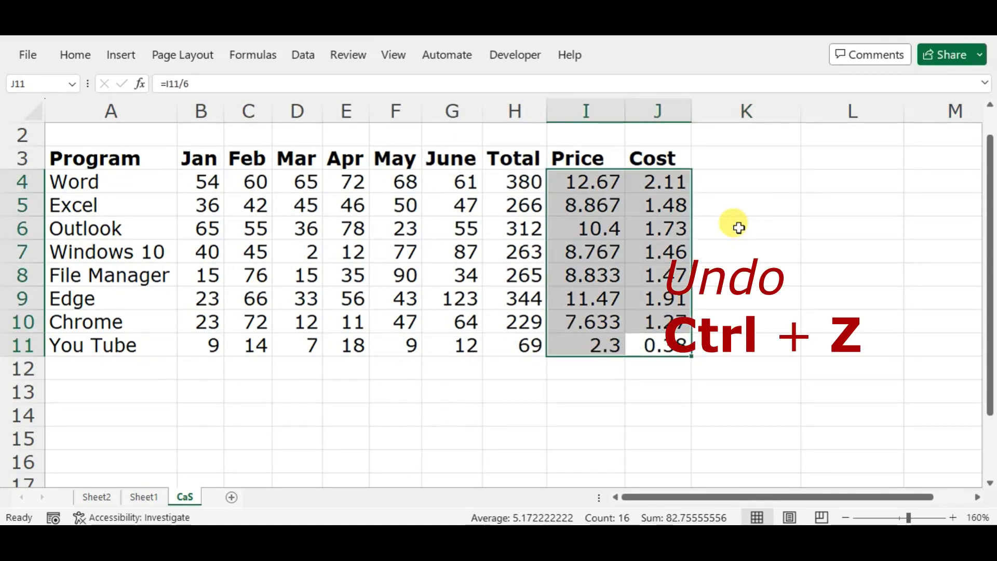
key(ctrl+z)
key(ctrl+z)
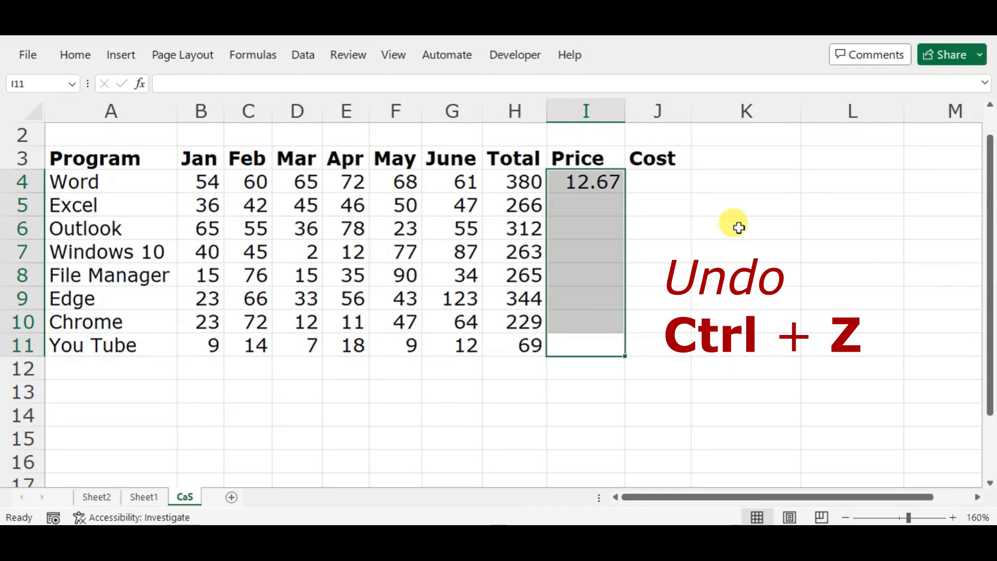
key(ctrl+z)
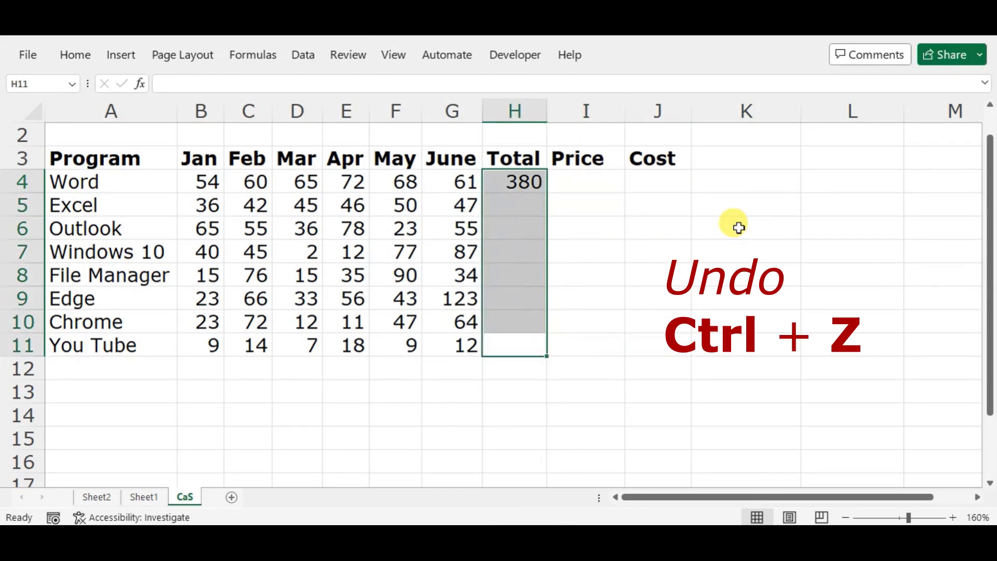
key(ctrl+z)
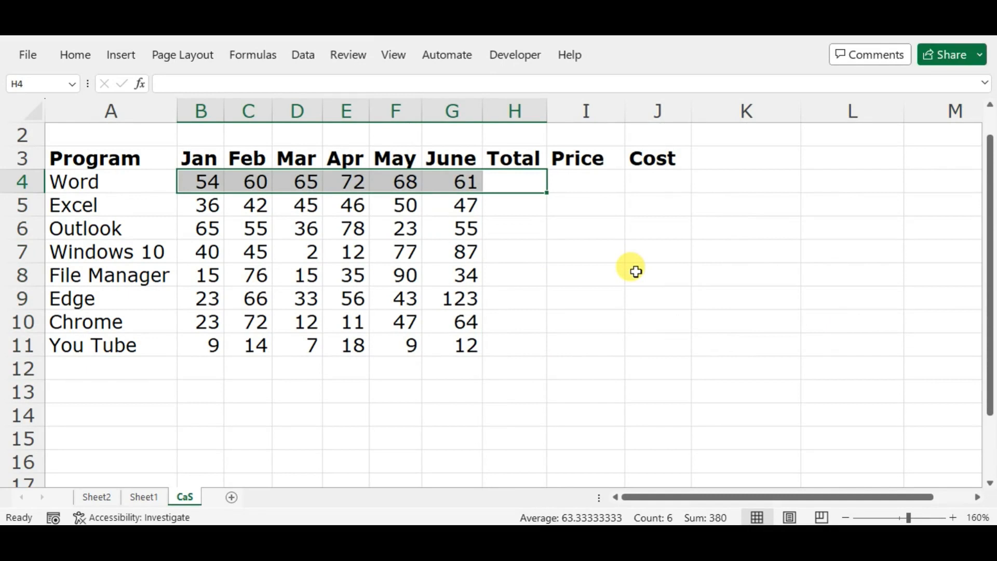
click(514, 179)
click(534, 229)
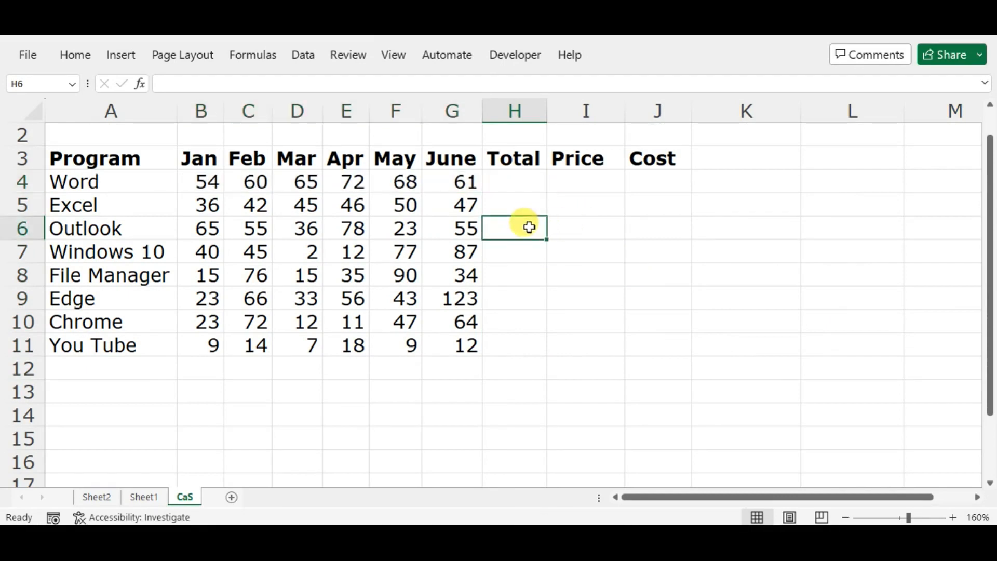
click(522, 184)
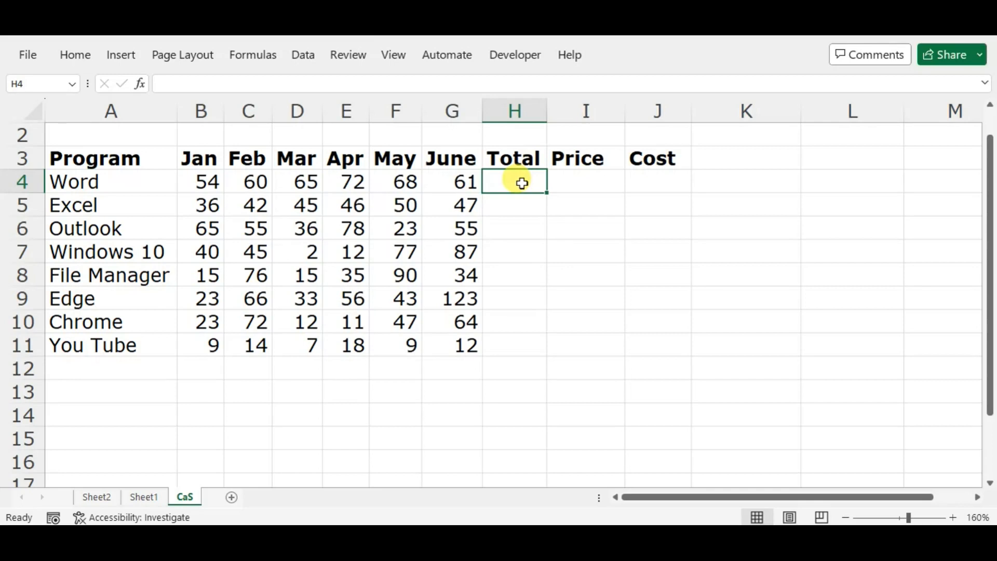
key(Left)
key(Down)
key(Right)
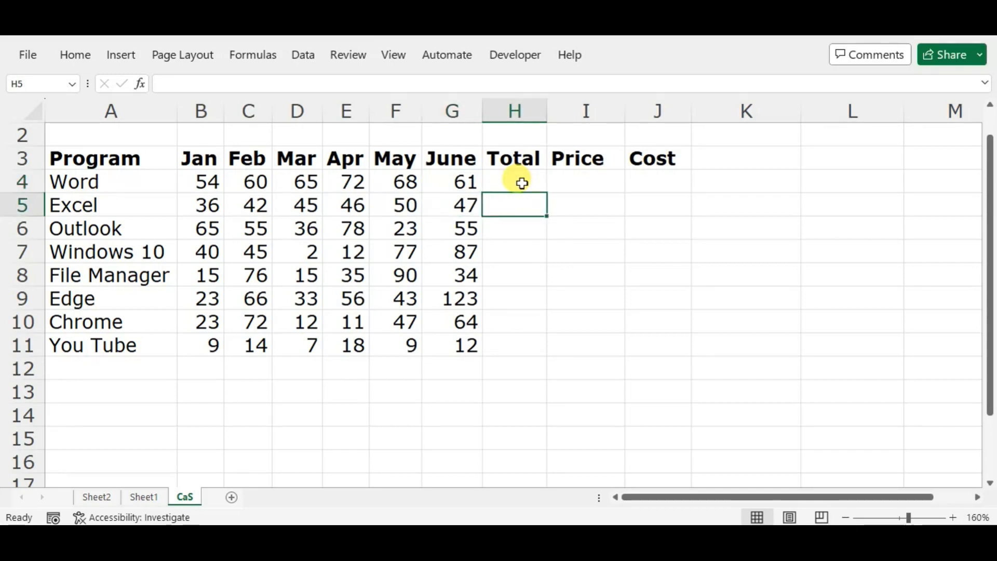
key(Up)
Step: Enter x as a placeholder in the You Tube row's Total, Price and Cost cells, H11:J11, and return to cell H4
key(Left)
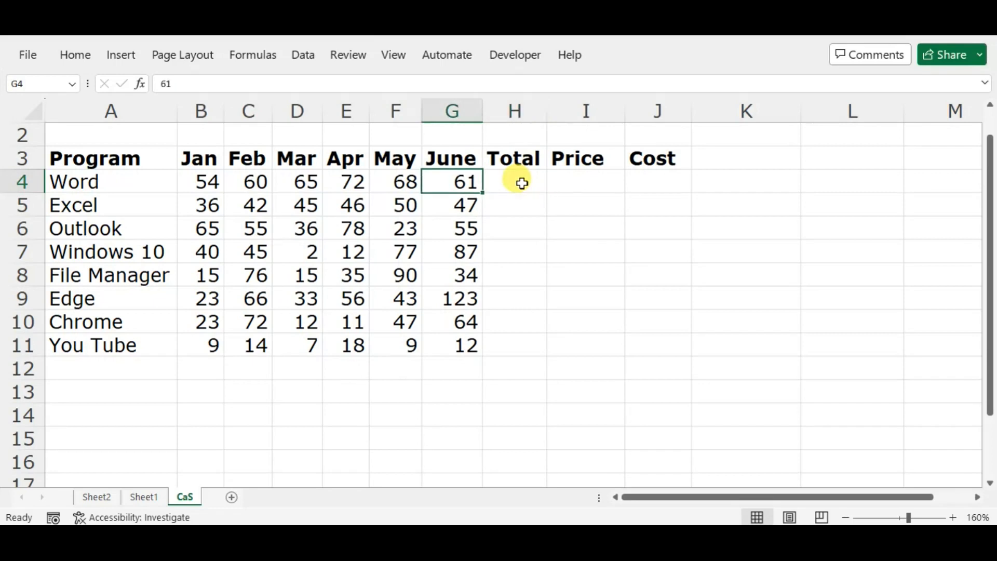
key(ctrl+Down)
key(Right)
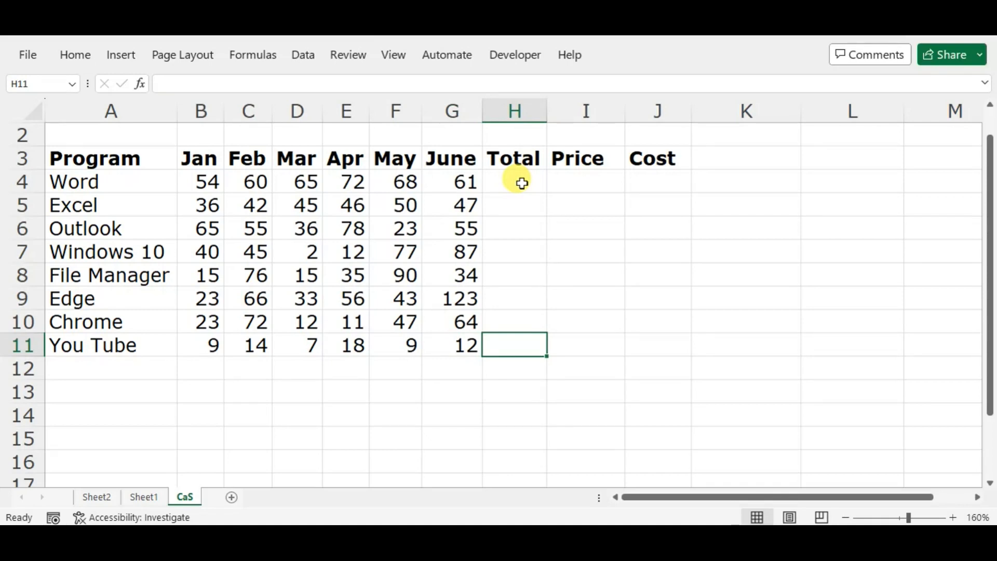
text(x)
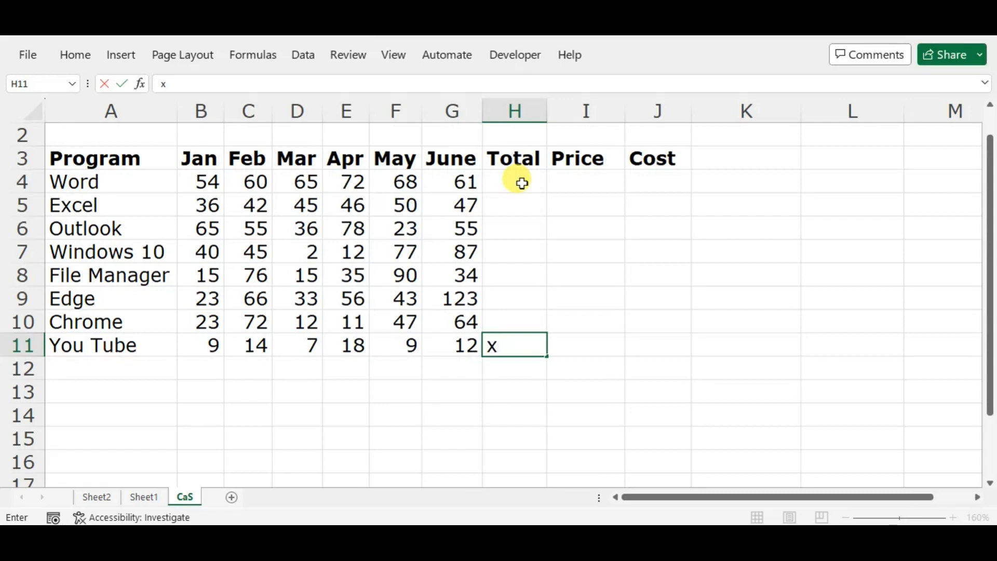
key(Tab)
text(x)
key(Tab)
text(x)
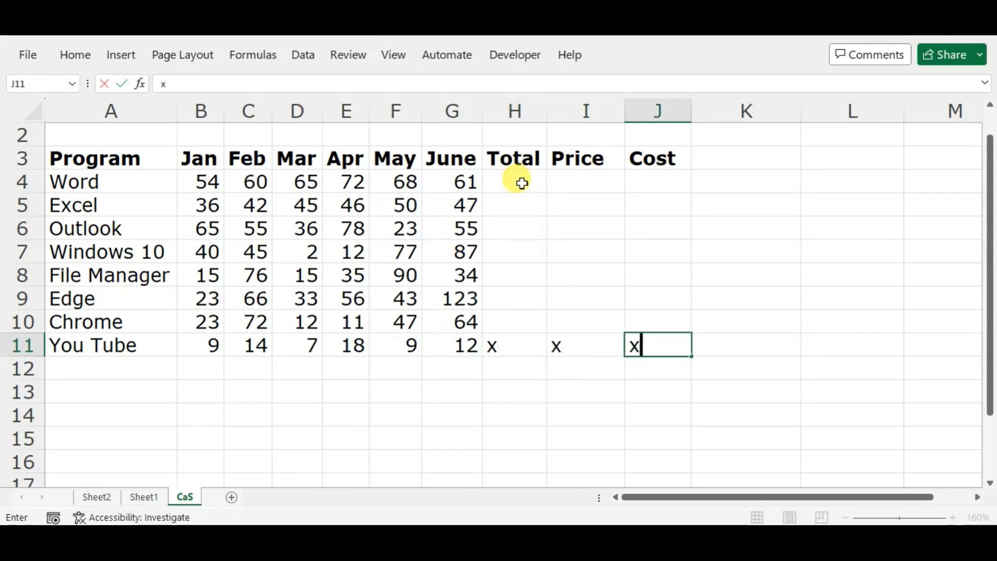
key(Tab)
key(Left)
key(Left)
key(Left)
key(Left)
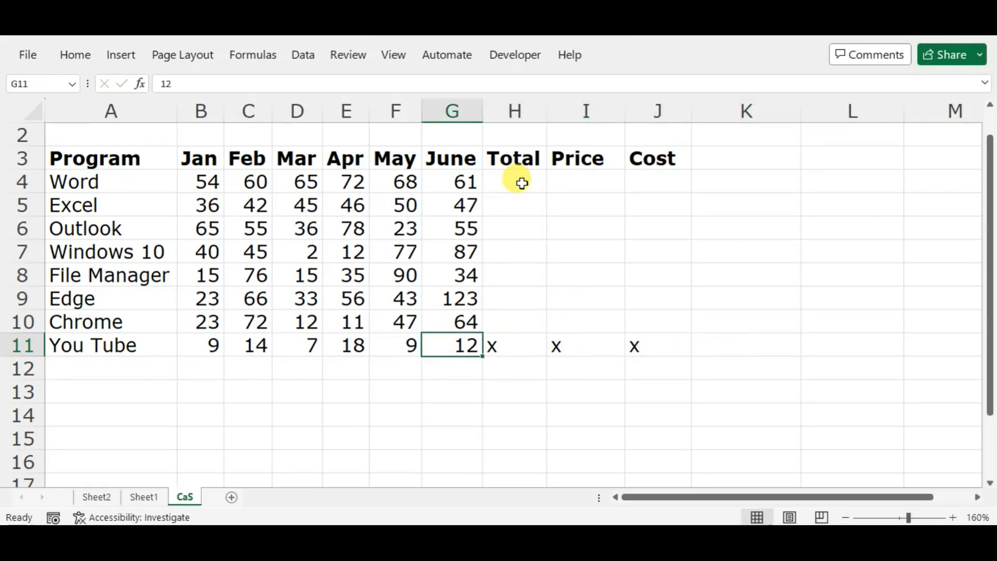
key(ctrl+Up)
click(522, 183)
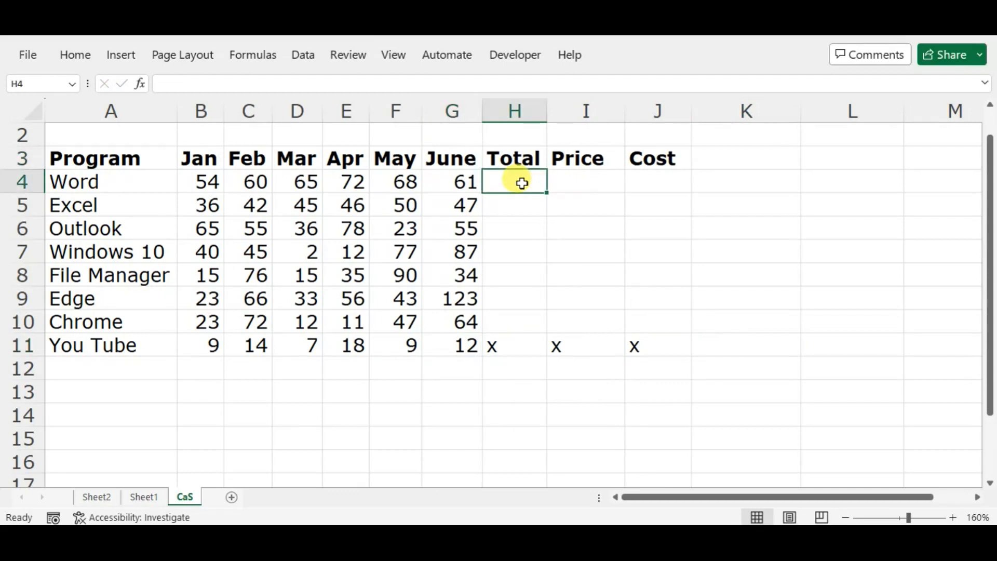
Step: Total the Word row's January to June values, B4:G4, in H4 with AutoSum
key(shift+Left)
key(ctrl+shift+Left)
key(shift+Right)
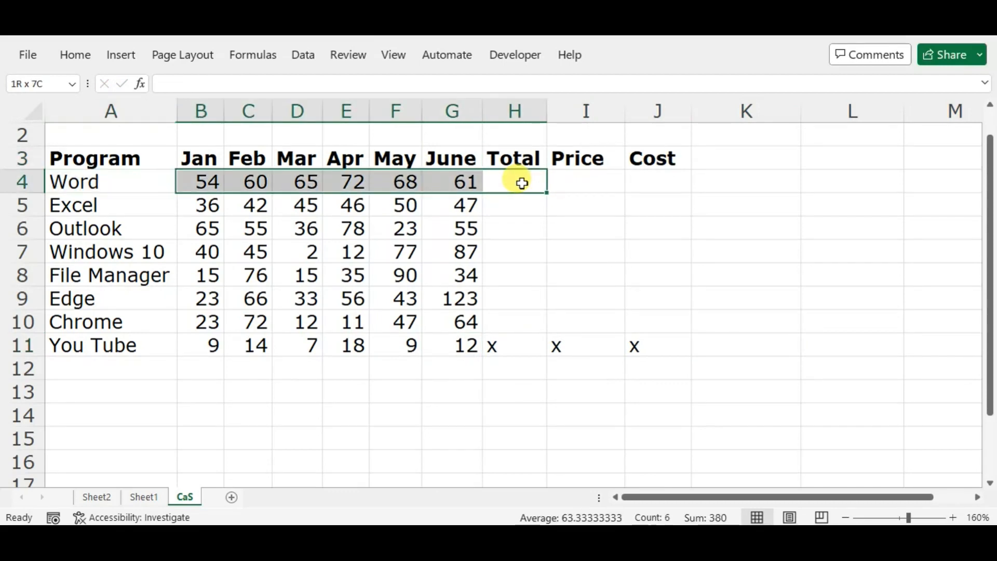
key(alt+equal)
key(Right)
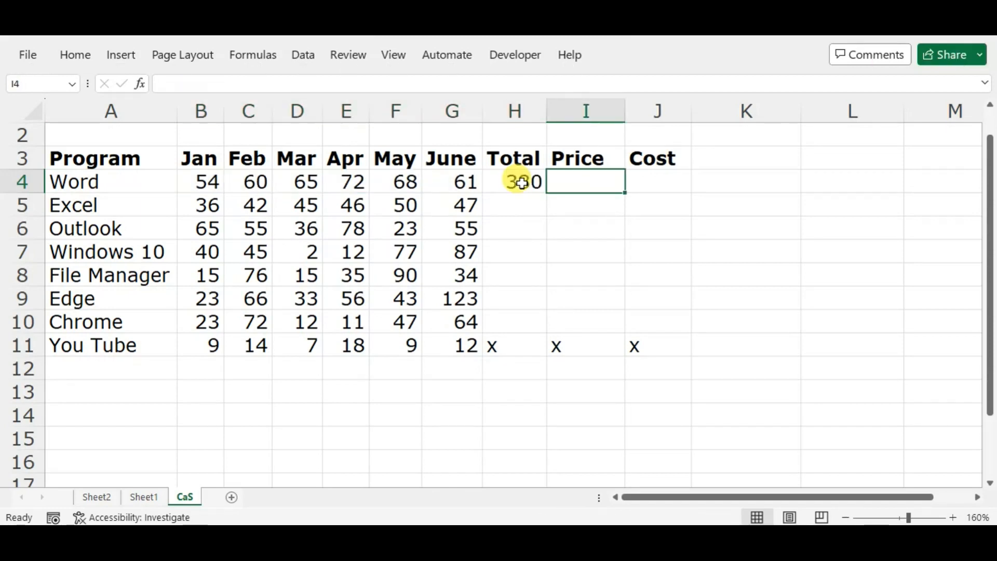
Step: Fill the Total formula in H4 down to the You Tube row, H11, and move to I4
key(Left)
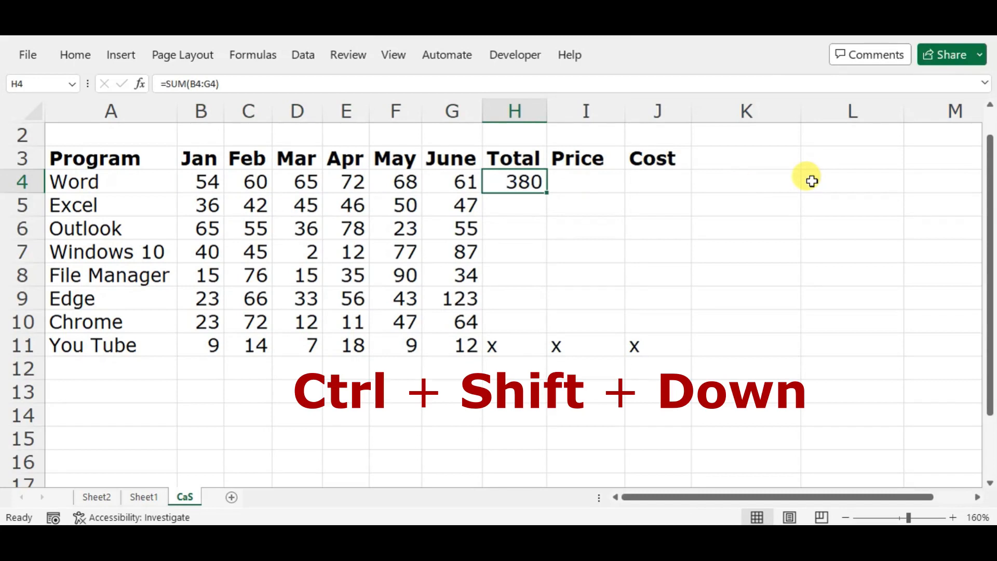
key(ctrl+shift+Down)
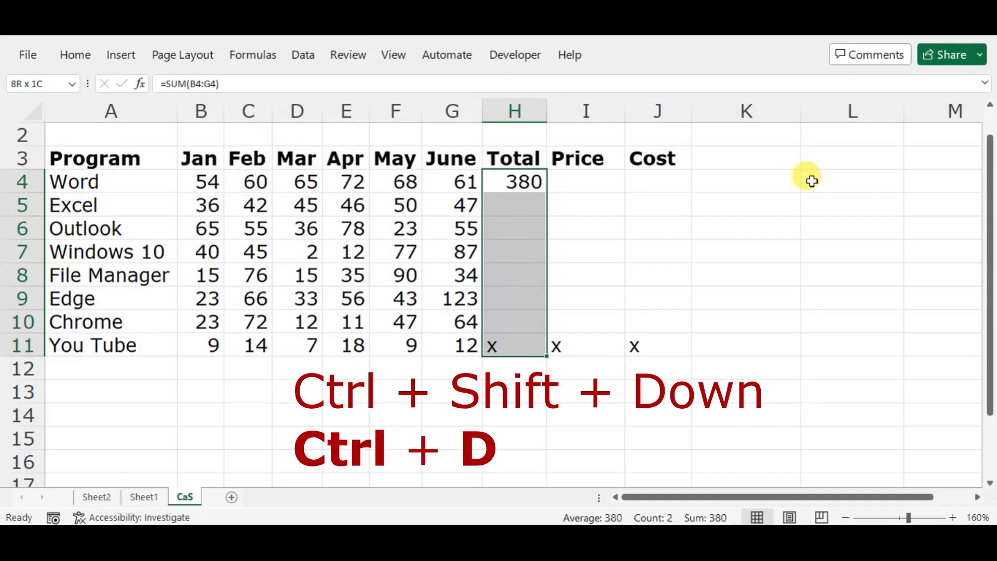
key(ctrl+d)
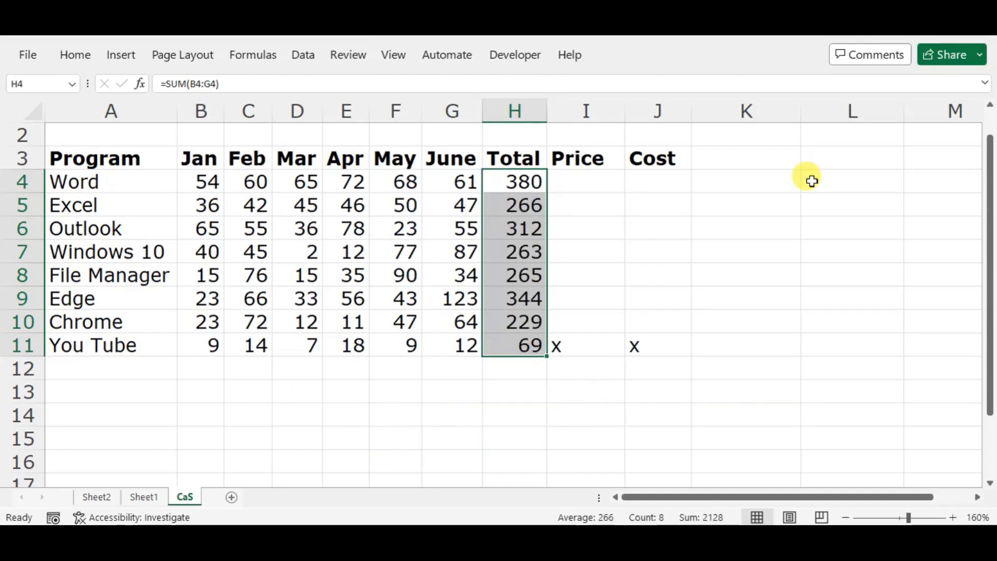
key(Right)
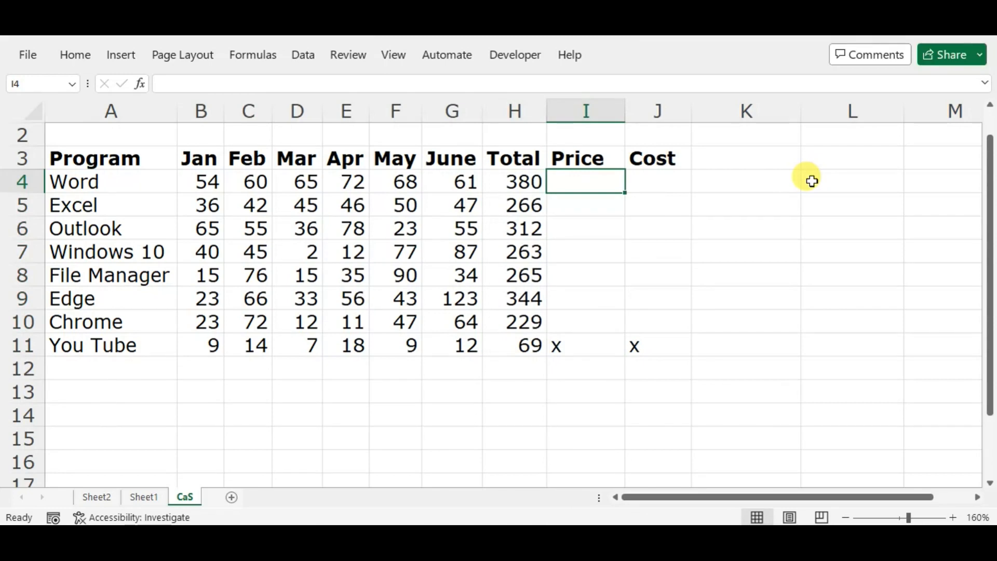
Step: Try the formula =H4/30 in the Word row's Price cell, I4, and undo the entry
text(=)
key(Left)
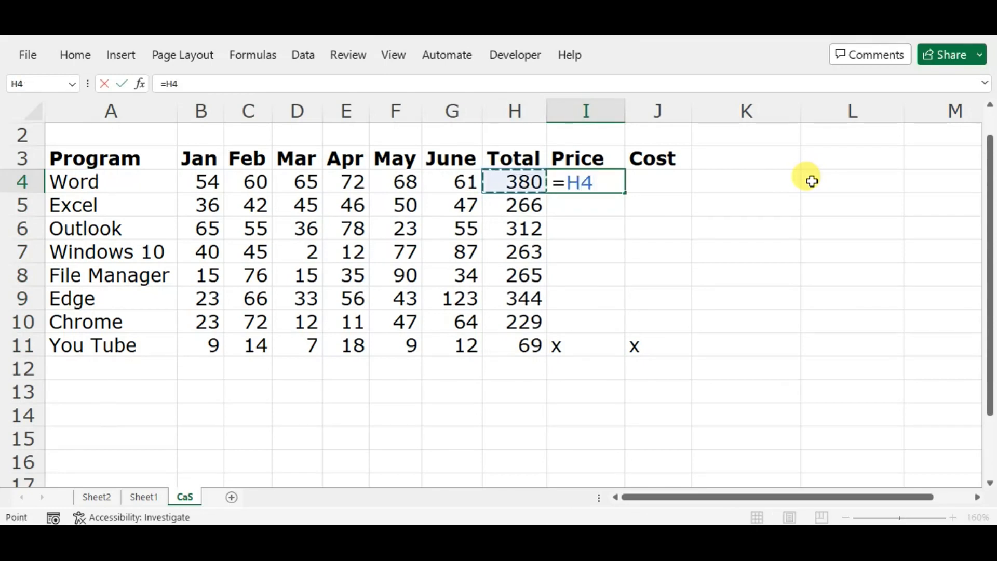
text(/30)
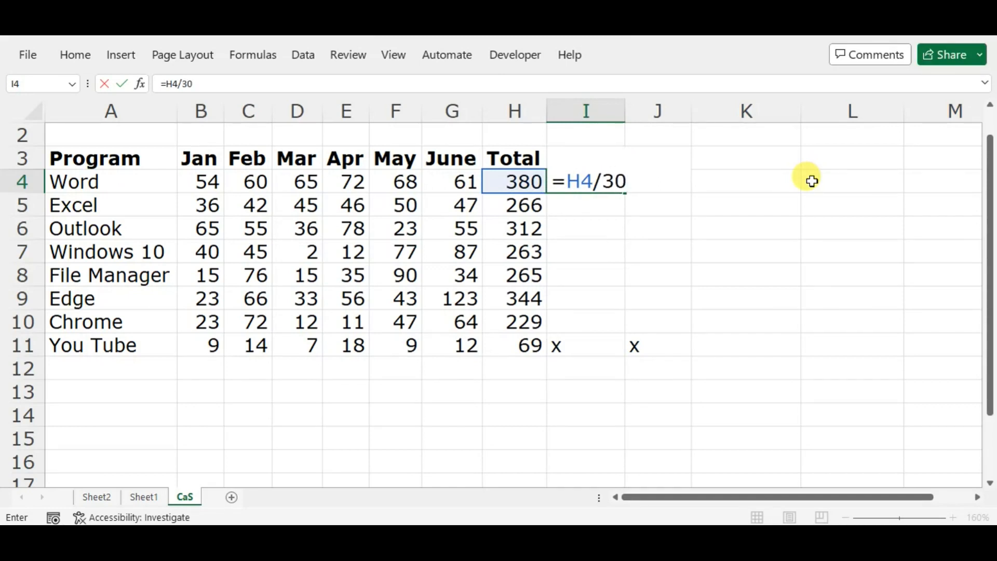
key(Return)
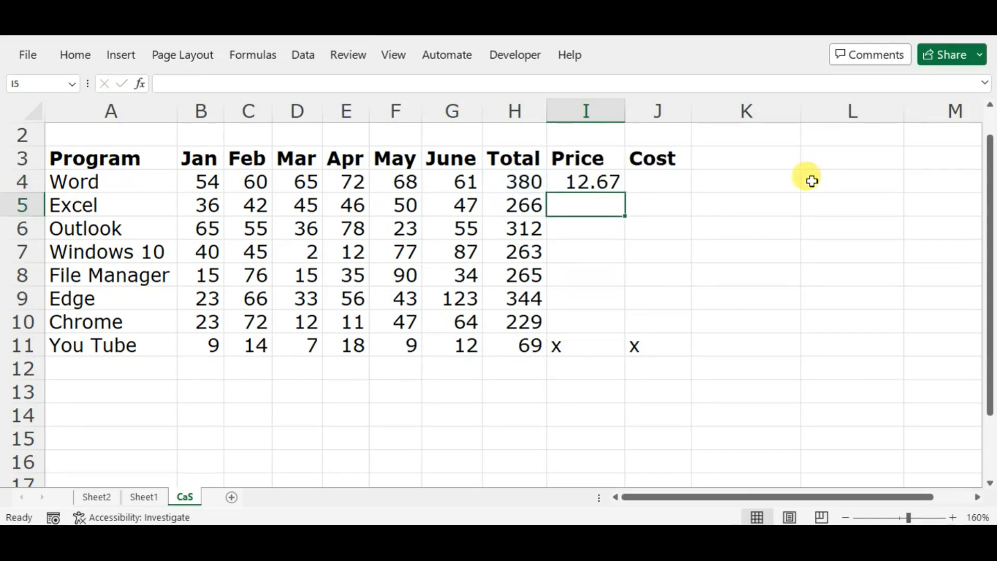
key(Up)
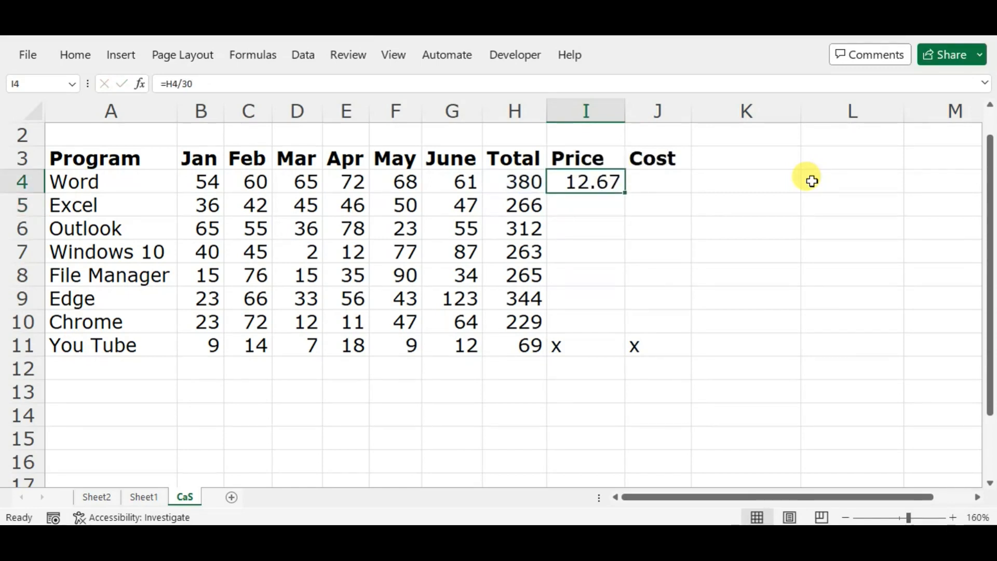
key(ctrl+shift+Down)
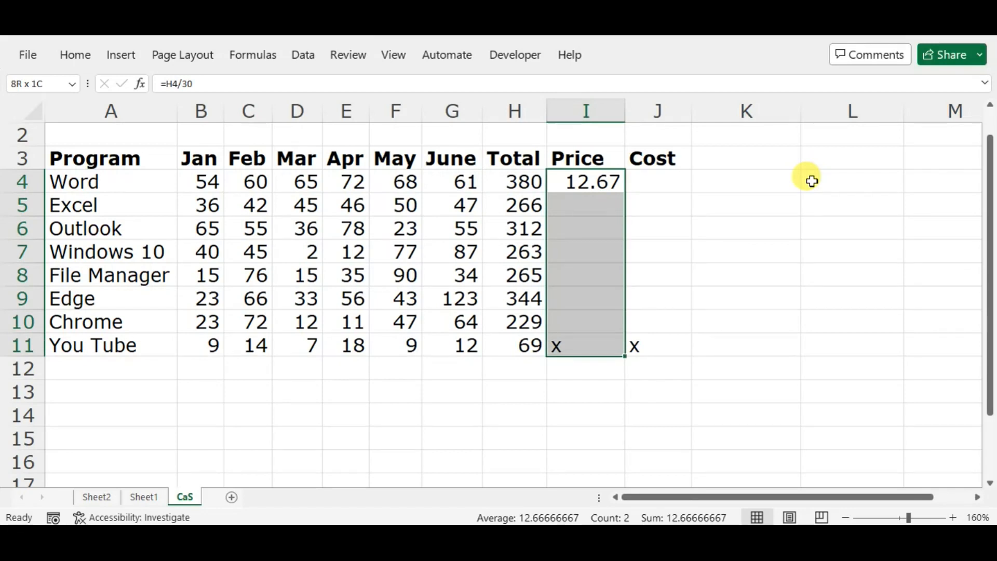
key(ctrl+z)
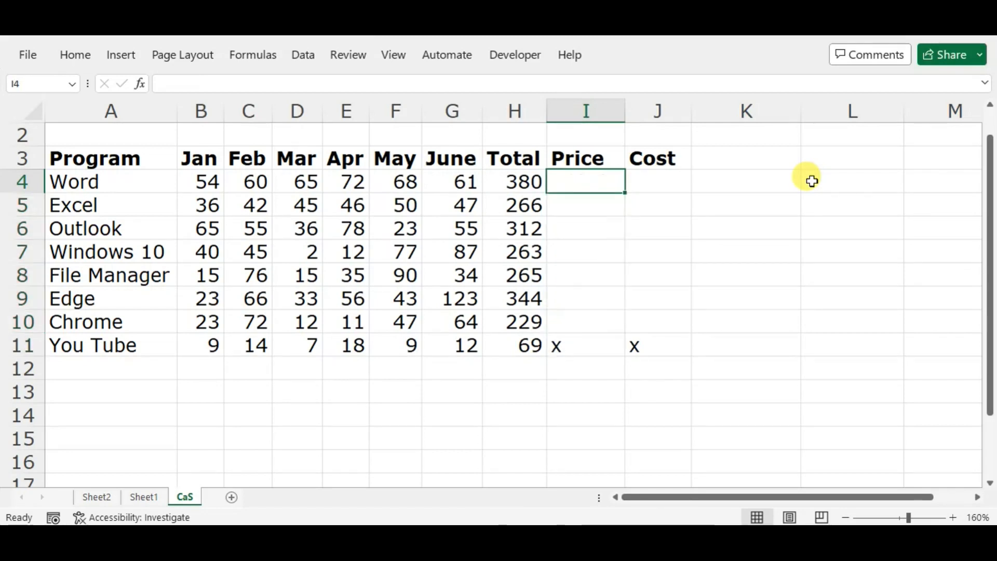
Step: Enter =H4/30 in I4, keeping that cell active, and fill the Price formula down to I11
text(=)
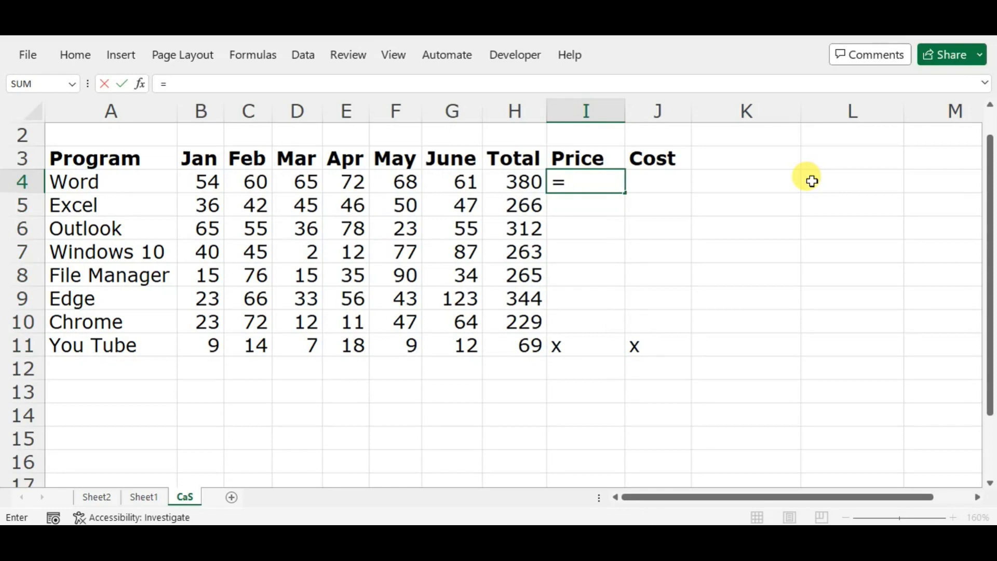
key(Left)
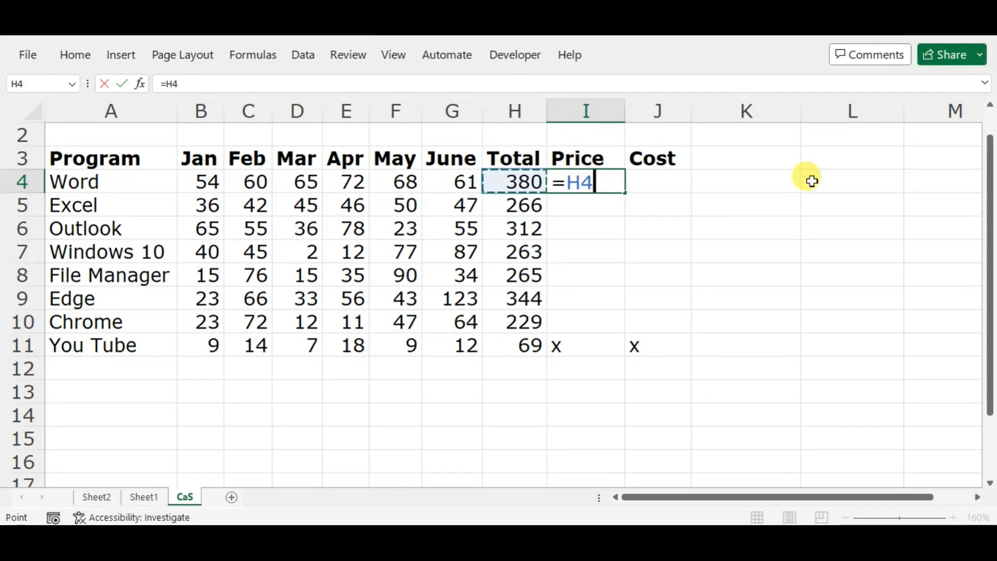
text(/30)
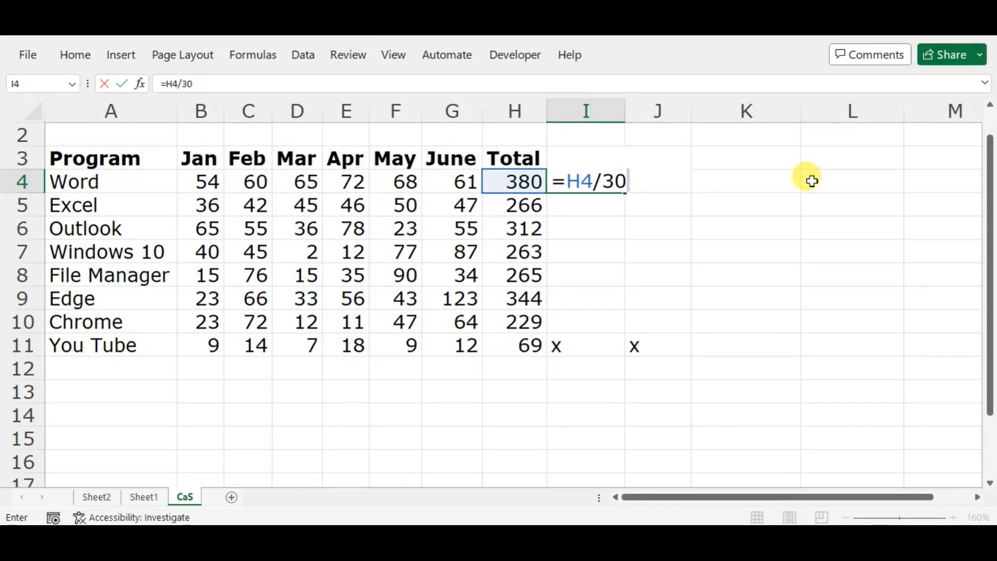
key(ctrl+Return)
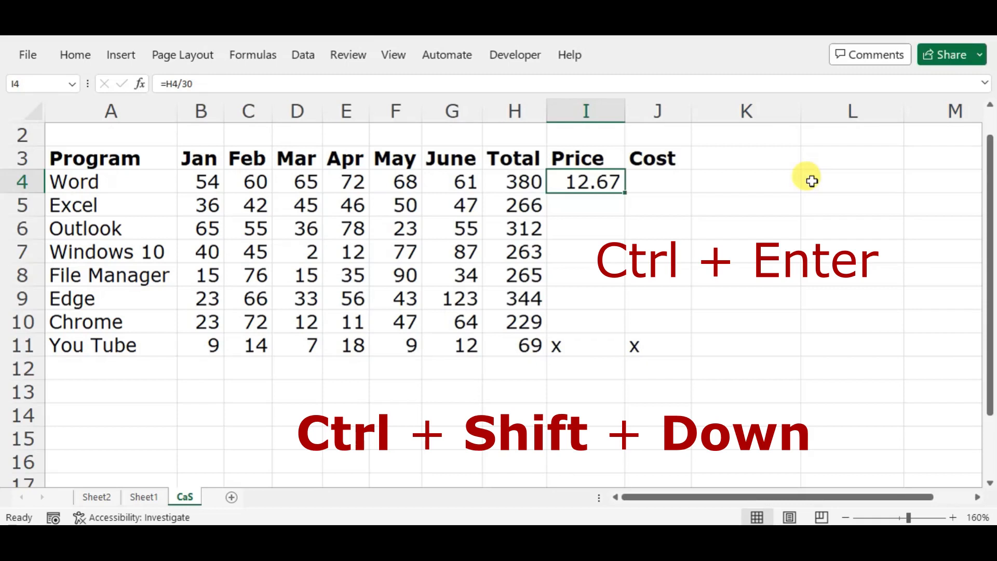
key(ctrl+shift+Down)
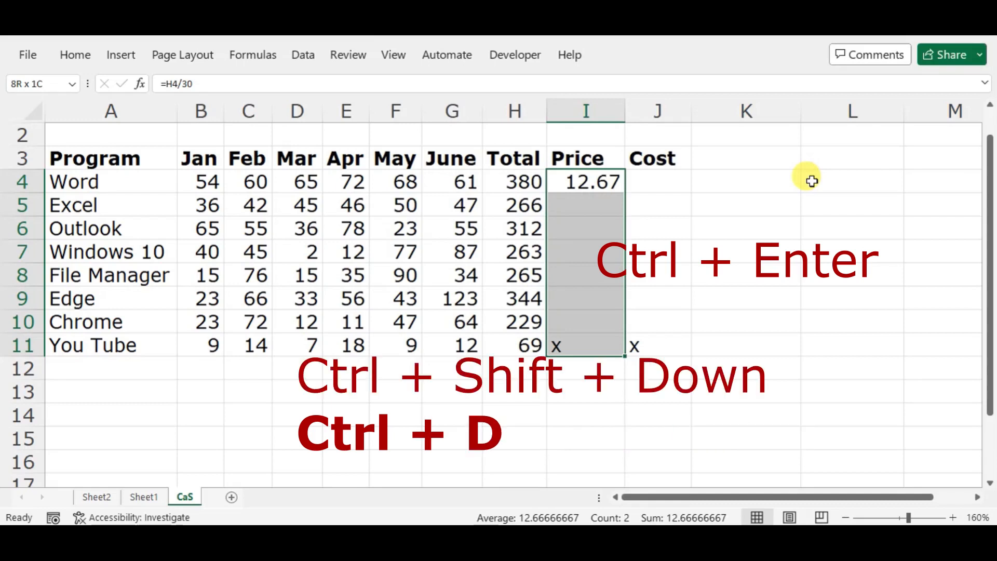
key(ctrl+d)
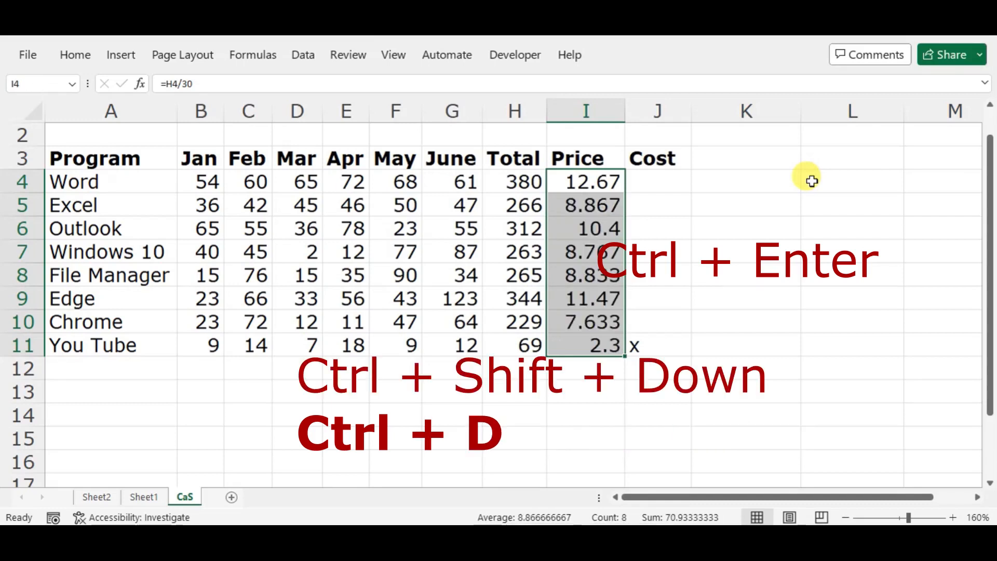
Step: Enter =I4/6 in the Word row's Cost cell, J4, keeping that cell active
key(Right)
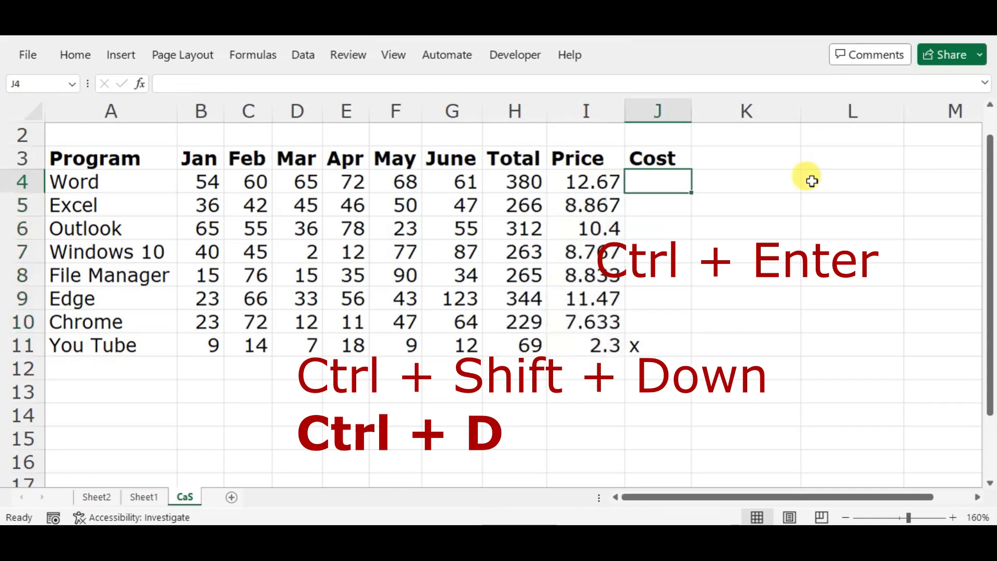
text(=)
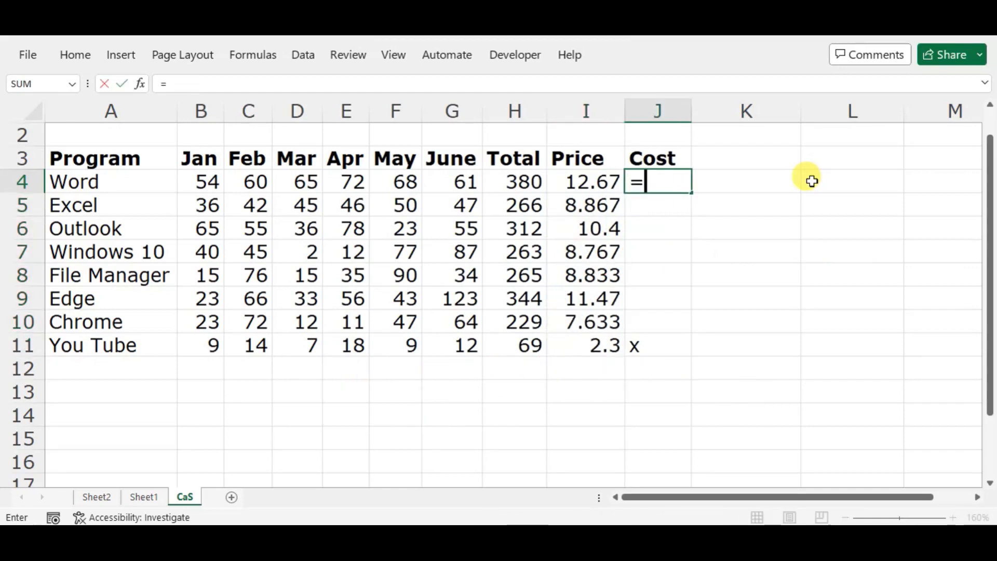
key(Left)
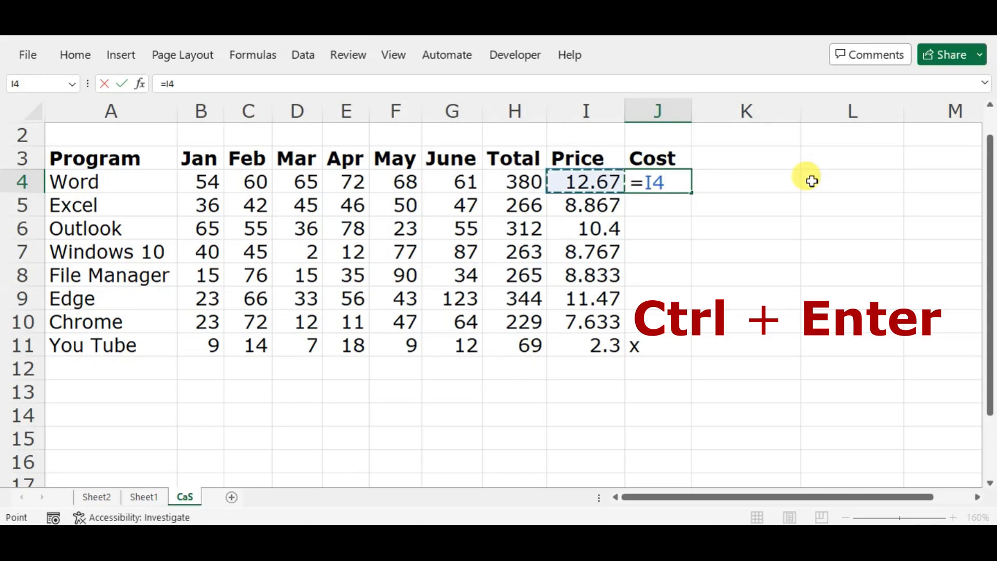
text(/6)
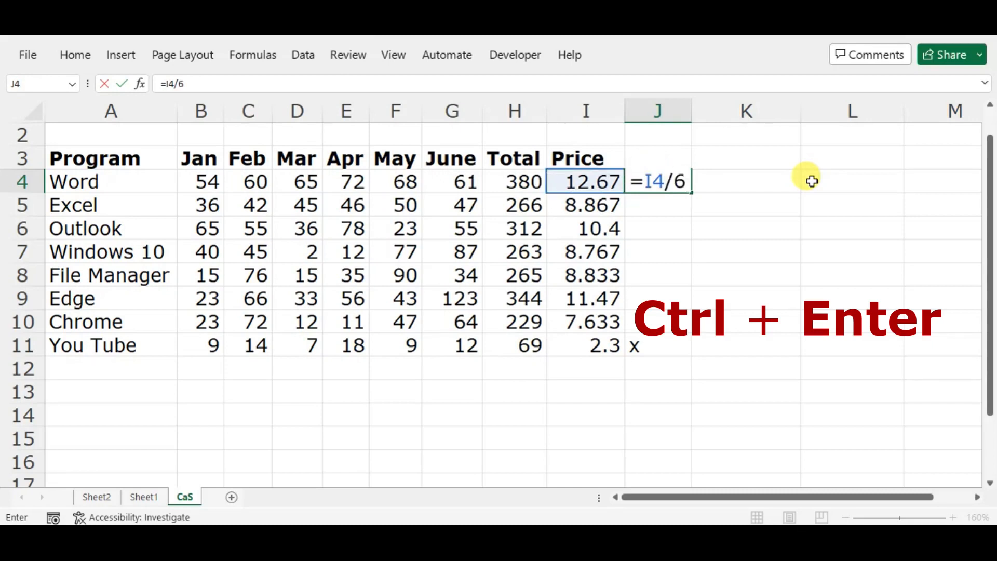
key(ctrl+Return)
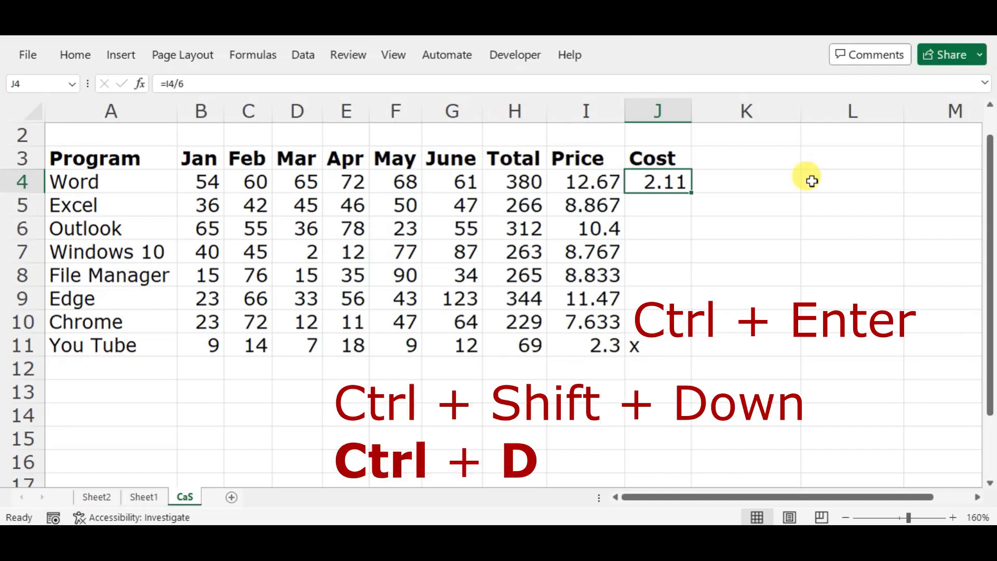
Step: Fill the Cost formula down to J11 and apply the currency format to the Price and Cost values, I4:J11
key(ctrl+shift+Down)
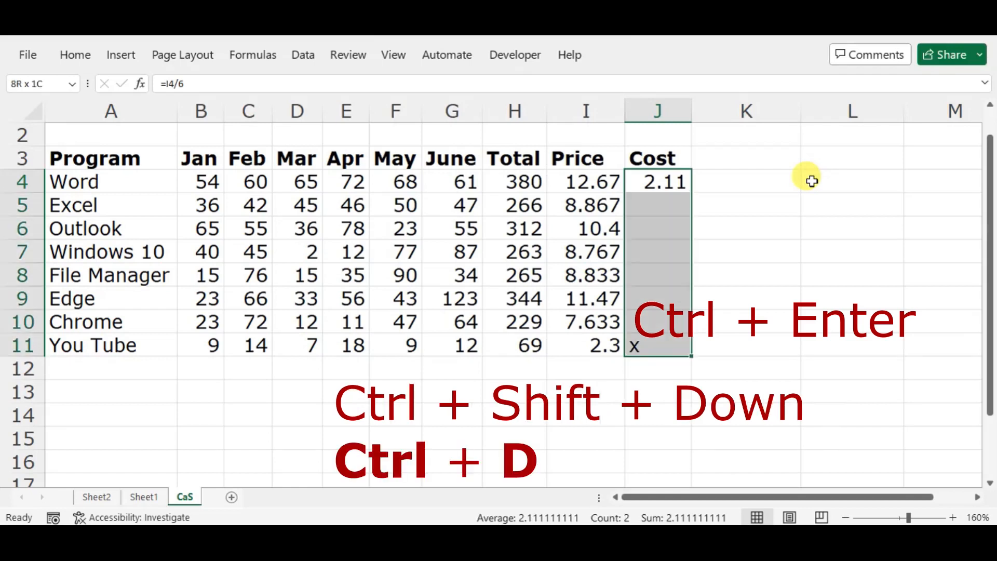
key(ctrl+d)
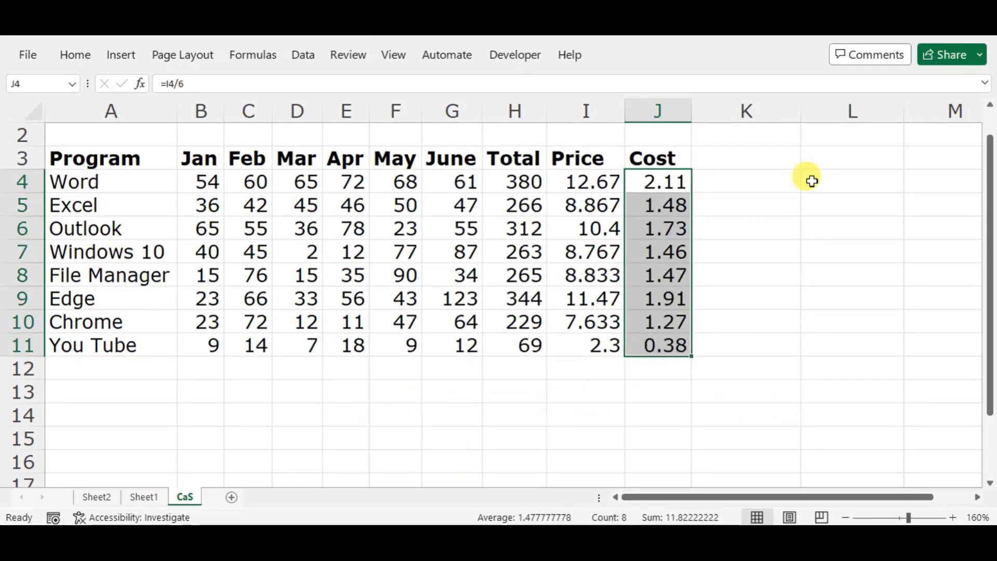
key(shift+Left)
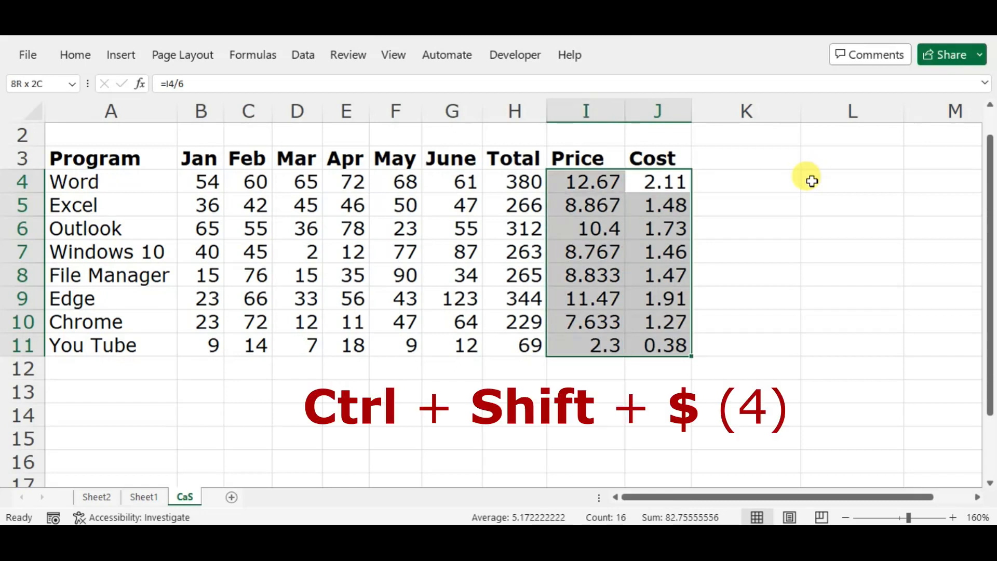
key(ctrl+shift+4)
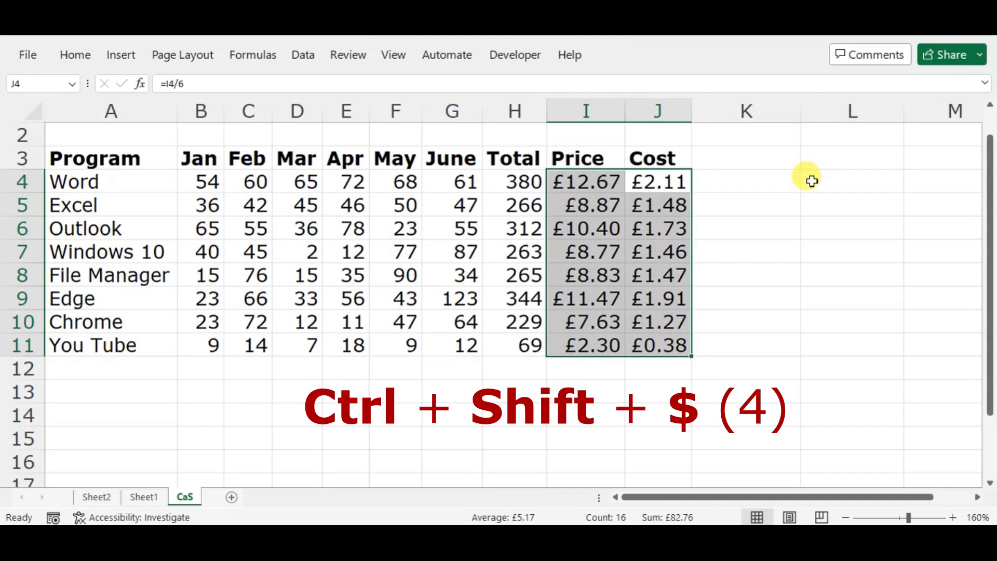
Step: Enter x as a placeholder in K11 and L11 beside the You Tube row's Cost, and return to K4
key(Left)
key(Right)
key(Down)
key(Down)
key(Down)
key(Down)
key(Down)
key(Down)
key(Down)
key(Right)
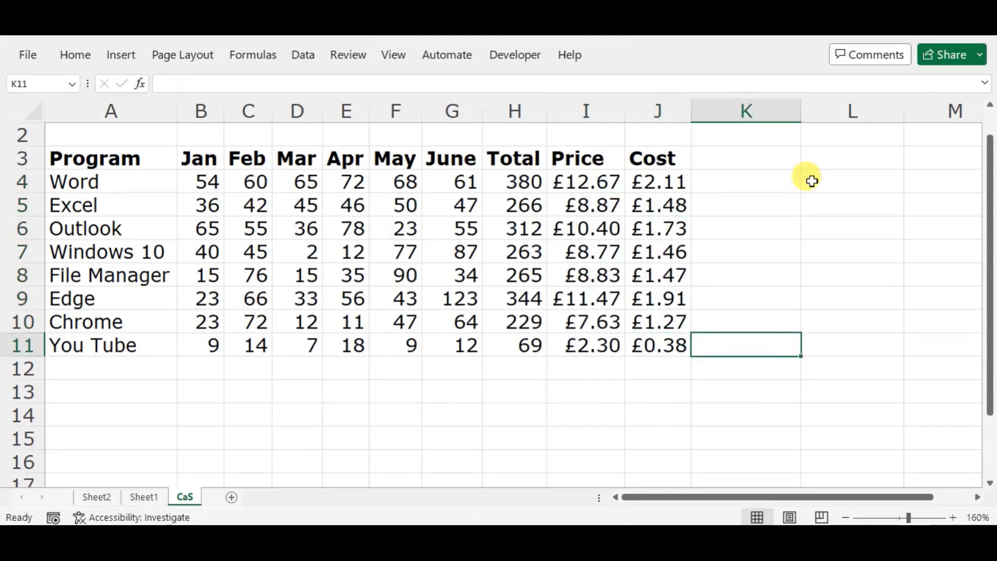
text(x)
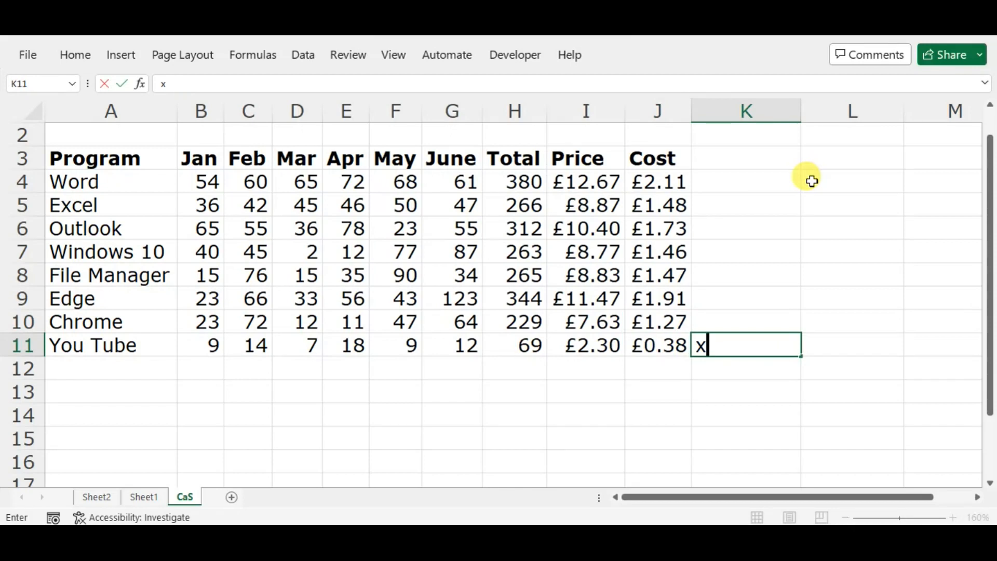
key(Tab)
text(x)
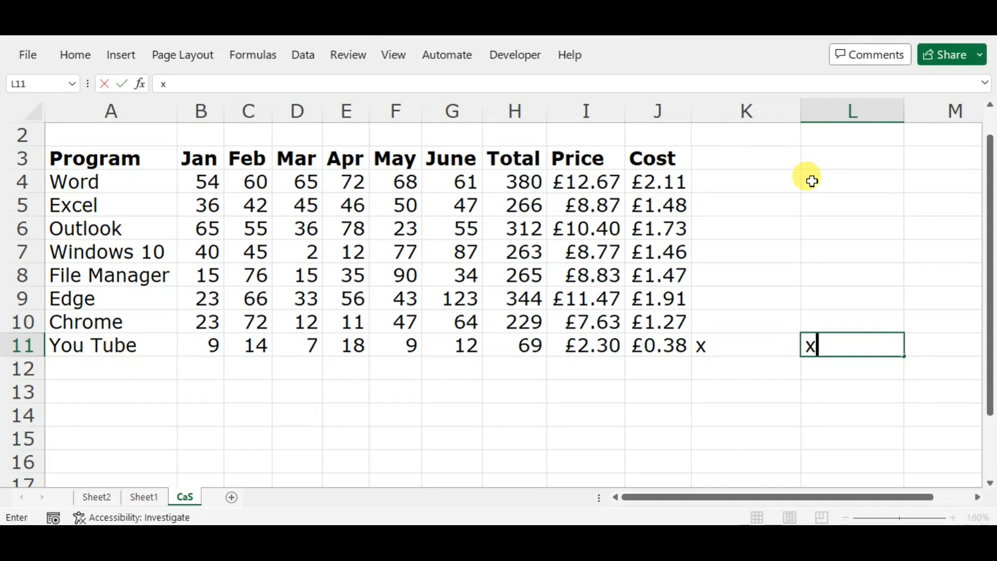
key(Tab)
key(shift+Tab)
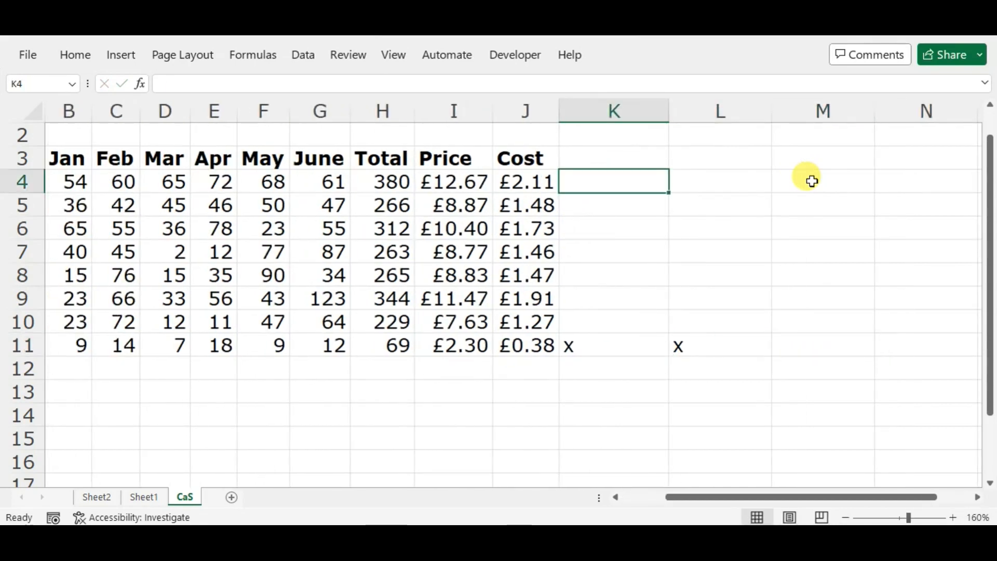
Step: Go down the Cost column to reach K11 and select upward from it to K4
key(Left)
key(ctrl+Down)
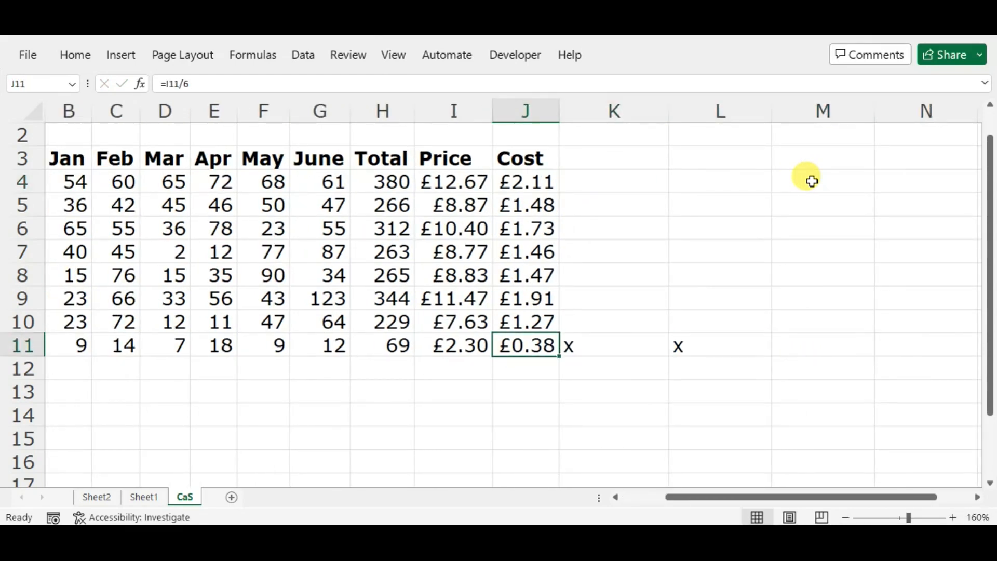
key(Right)
key(ctrl+shift+Up)
key(shift+Down)
key(shift+Down)
key(shift+Down)
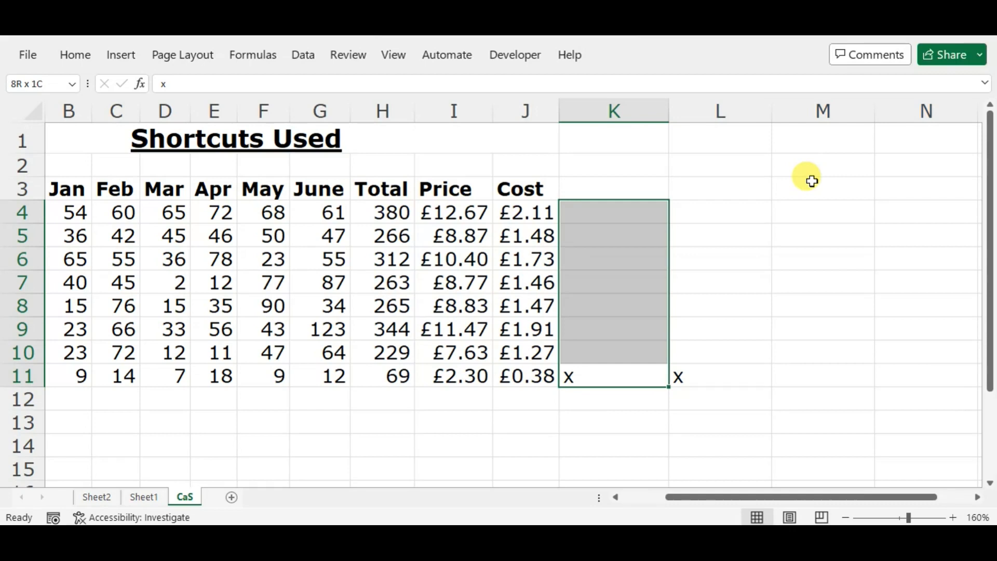
Step: Clear the x placeholders from K11 and L11
key(Escape)
key(Right)
key(Delete)
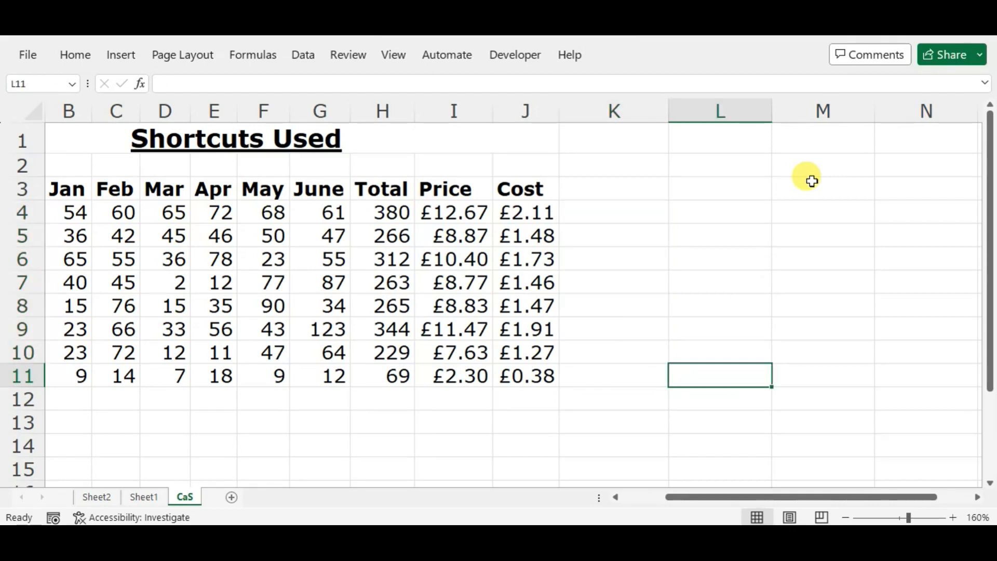